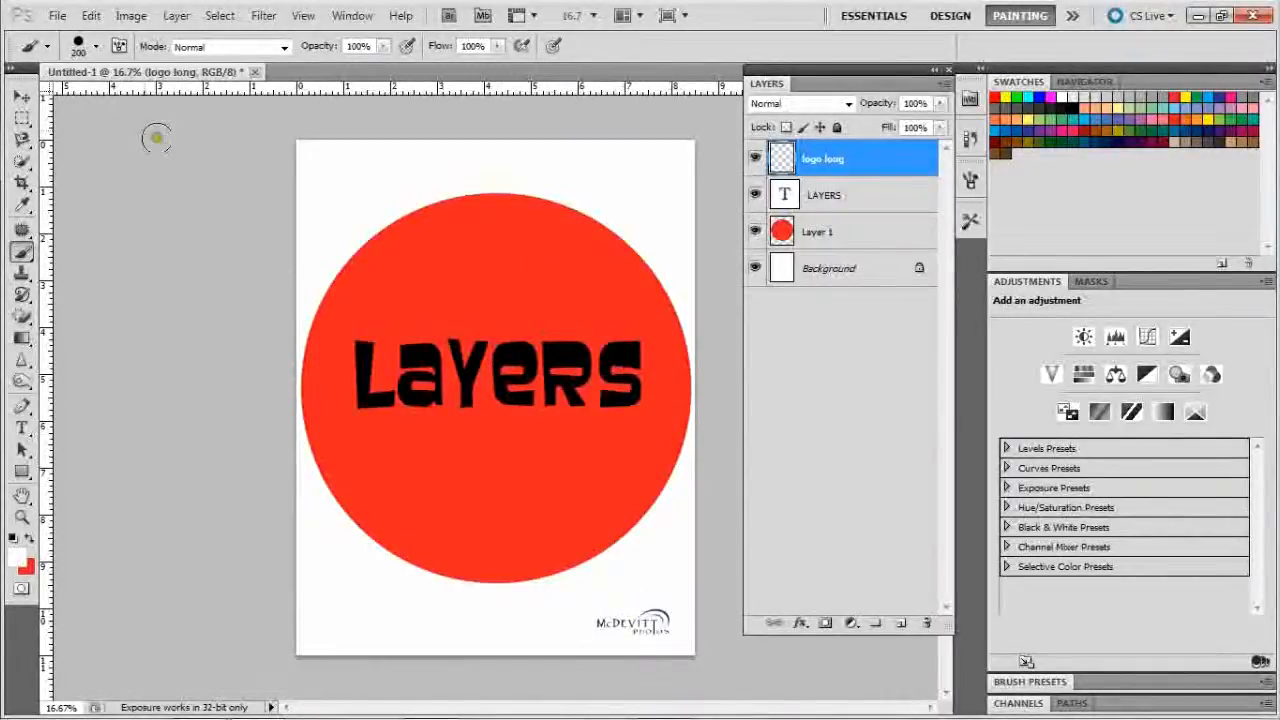
# Hide and reshow the Background, Layer 1, LAYERS text and logo long layers one after another to see what each contains.
pyautogui.press('v')
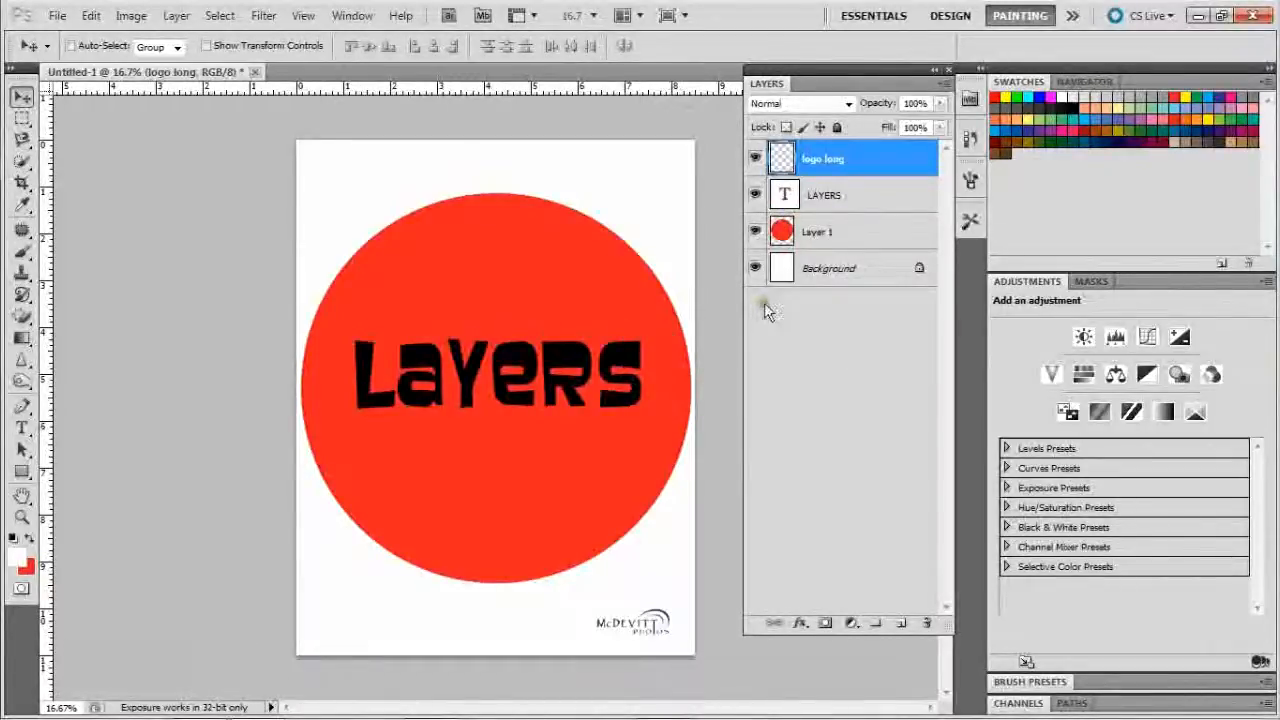
pyautogui.moveTo(838, 155); pyautogui.dragTo(755, 268)
pyautogui.click(755, 268)
pyautogui.click(755, 268)
pyautogui.click(755, 268)
pyautogui.click(755, 268)
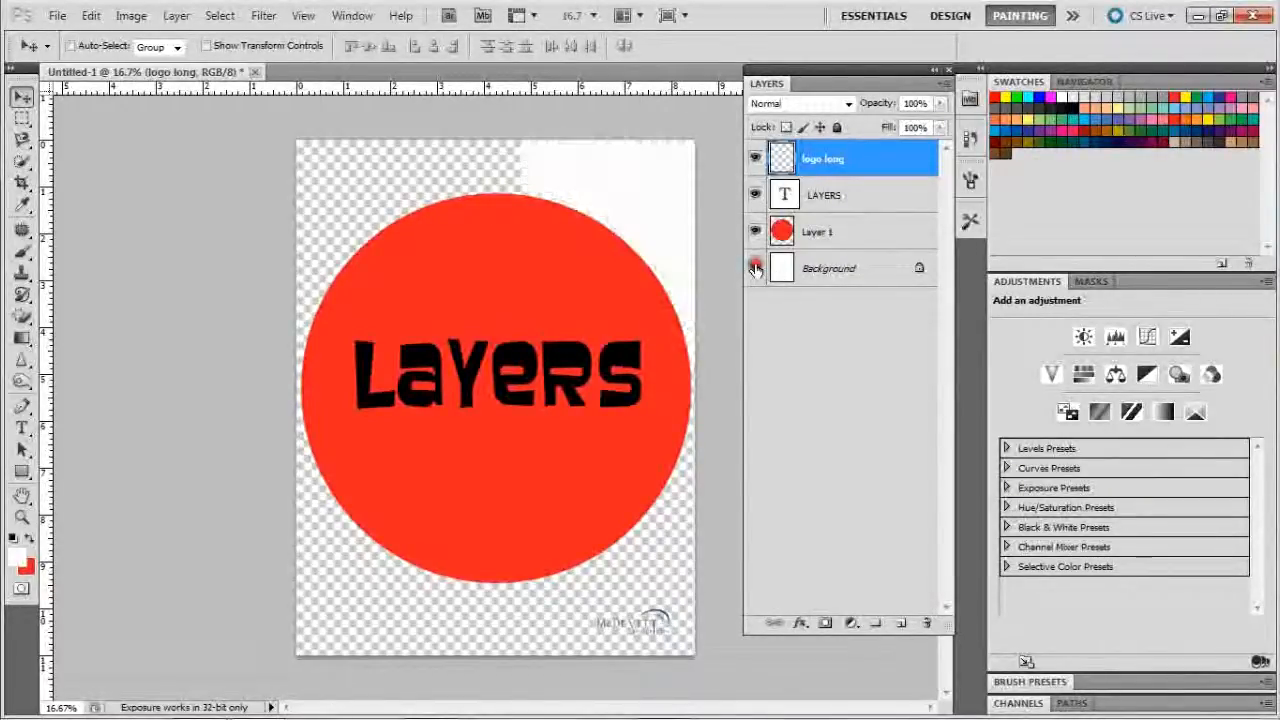
pyautogui.click(755, 231)
pyautogui.click(755, 231)
pyautogui.click(756, 195)
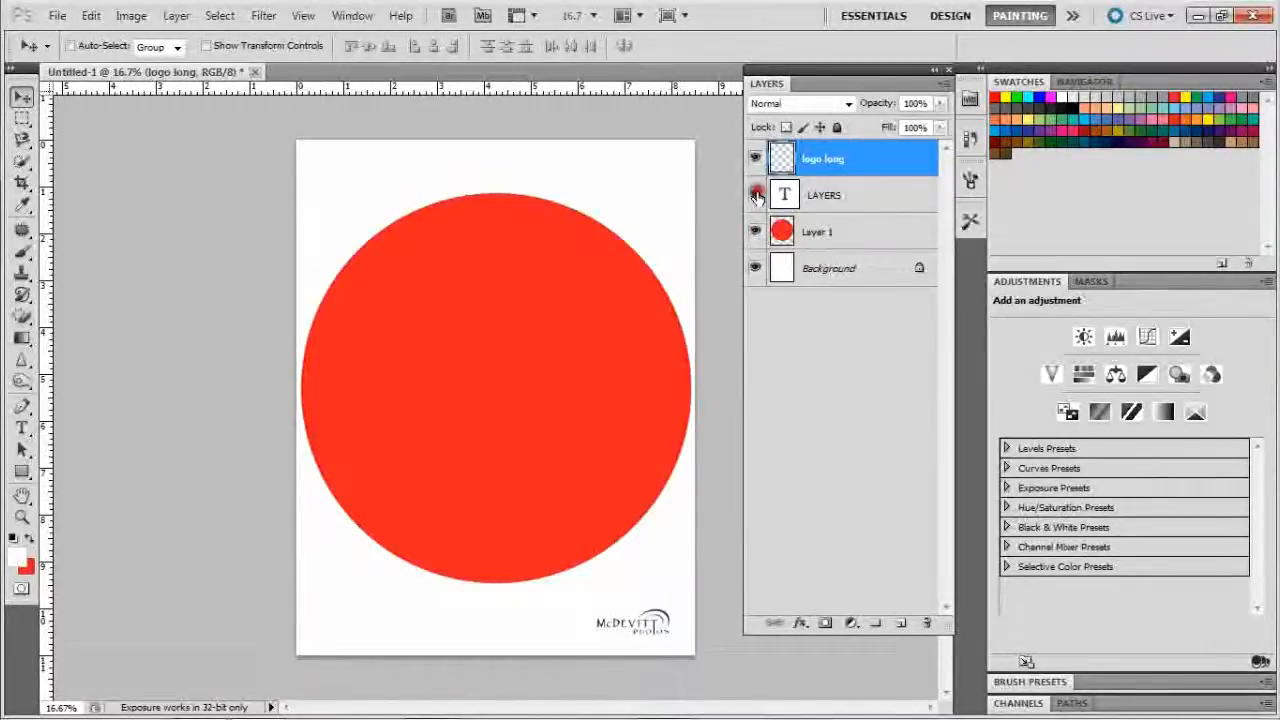
pyautogui.click(756, 195)
pyautogui.click(756, 158)
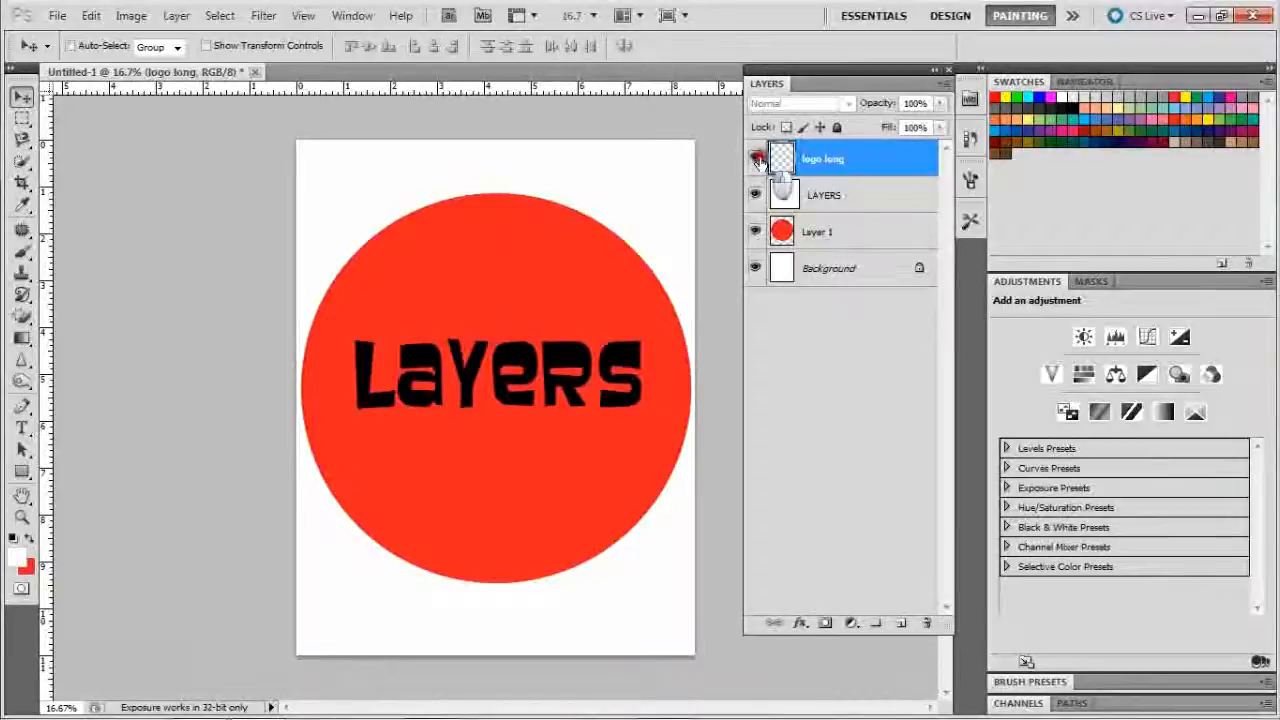
pyautogui.click(756, 158)
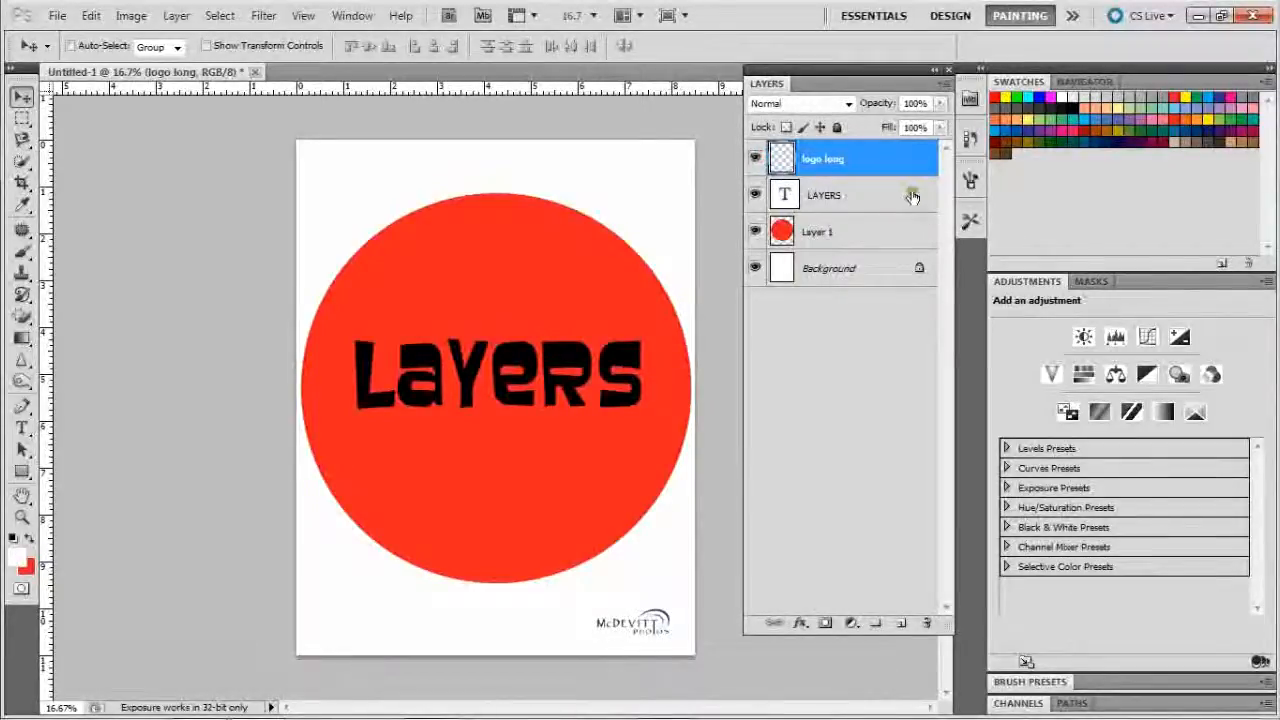
# Erase the red circle on Layer 1 with the Magic Eraser.
pyautogui.click(862, 242)
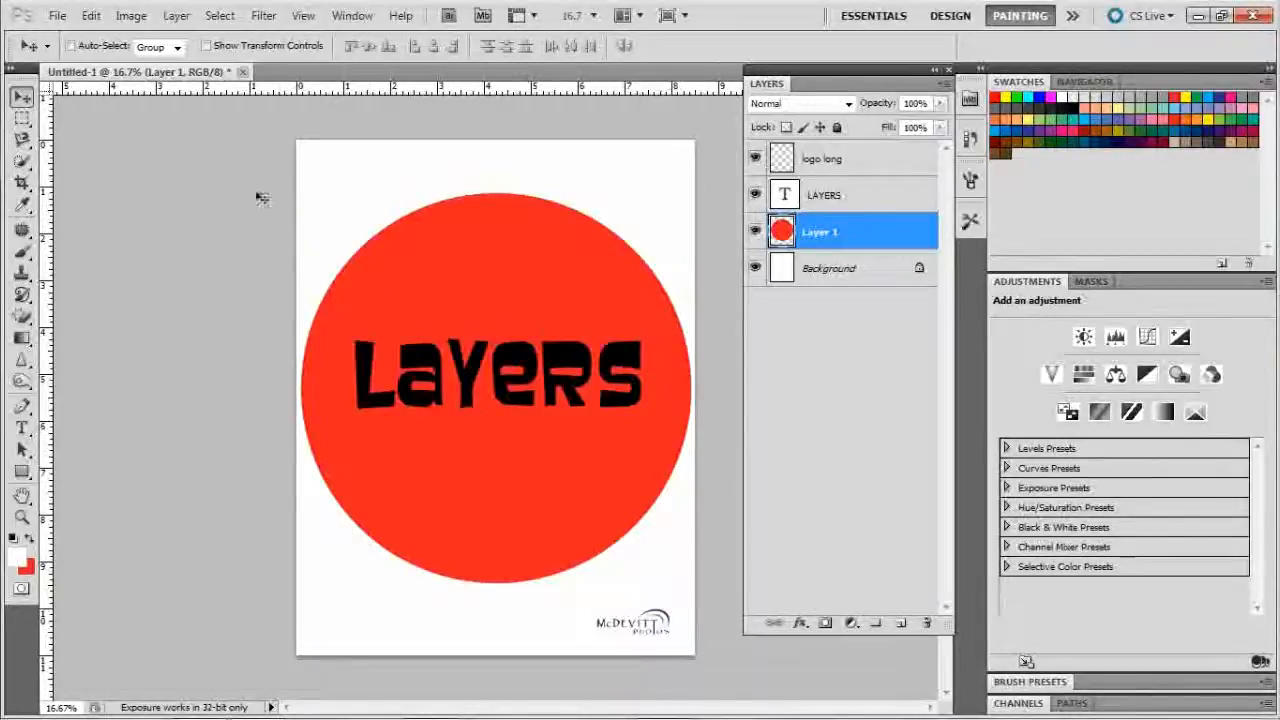
pyautogui.press('e')
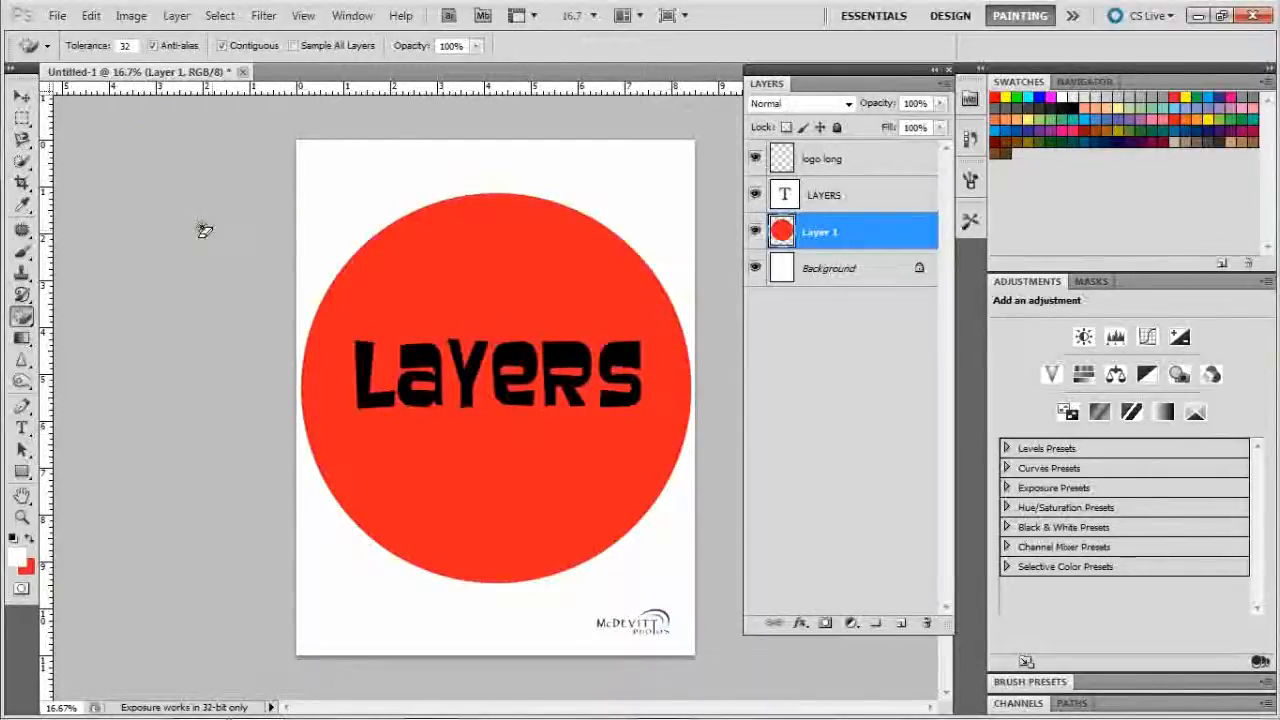
pyautogui.click(623, 360)
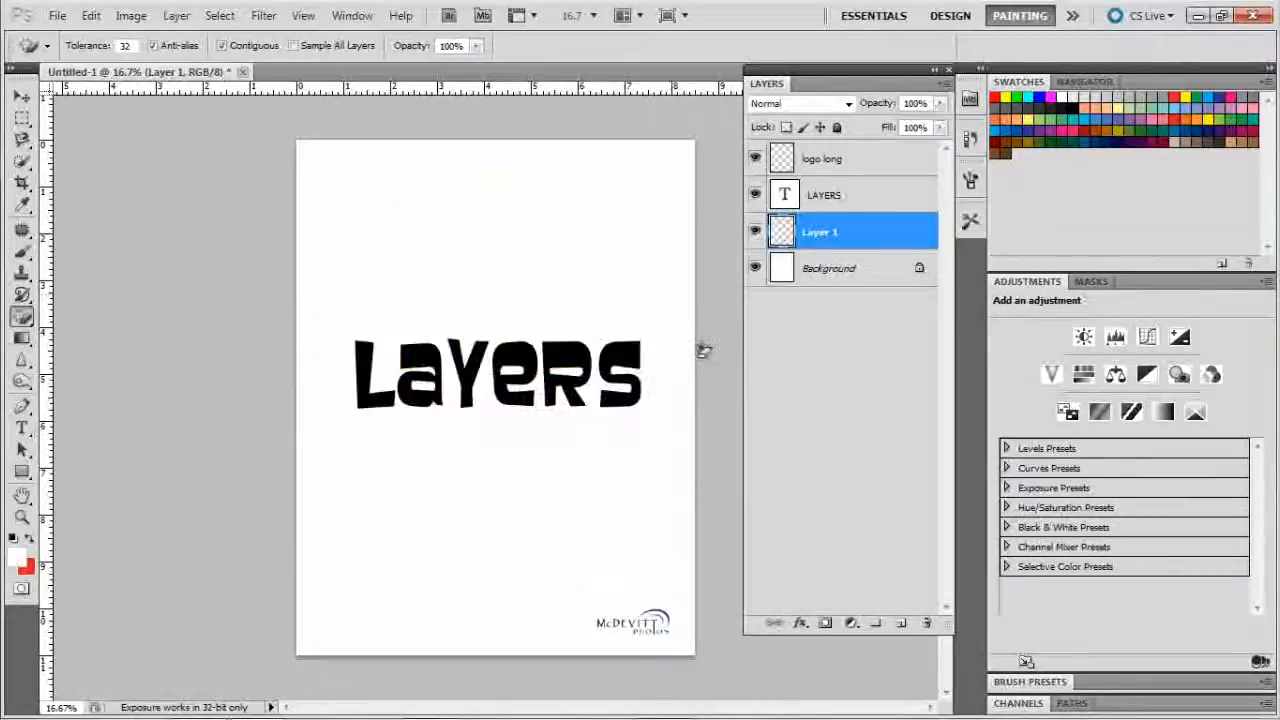
# Set up the Brush tool with a size of 2500 px.
pyautogui.press('b')
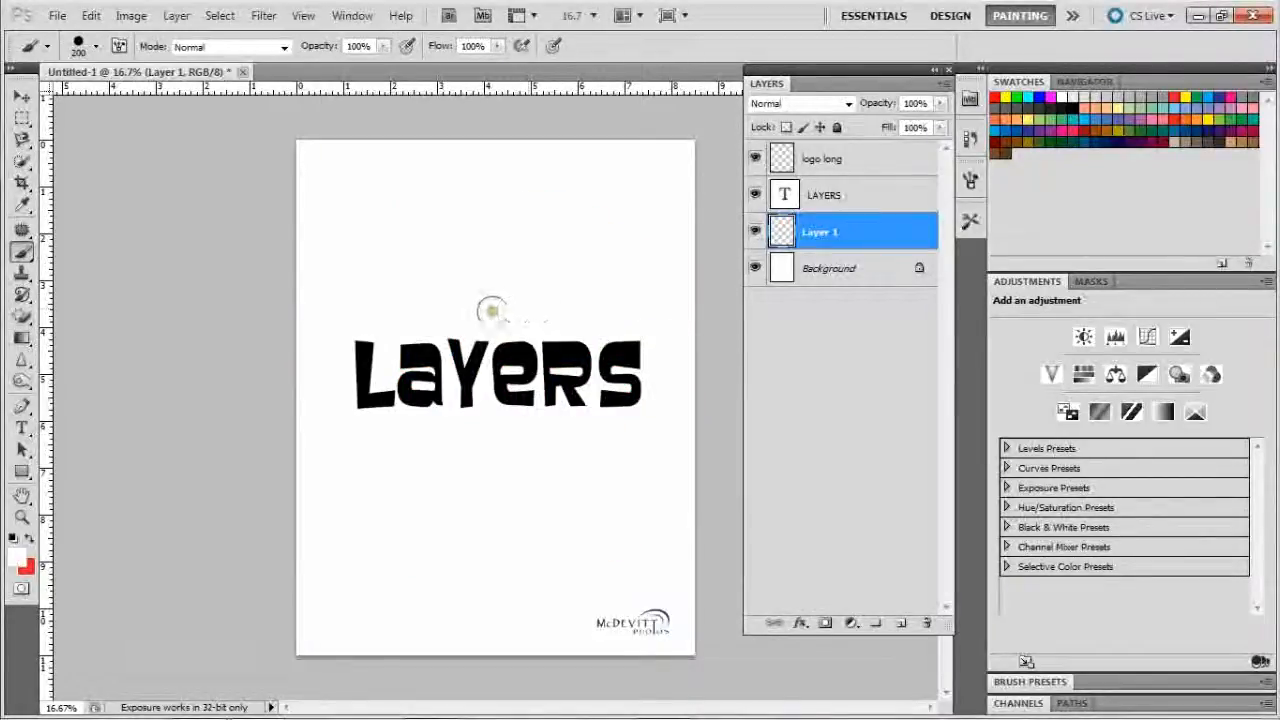
pyautogui.click(96, 46)
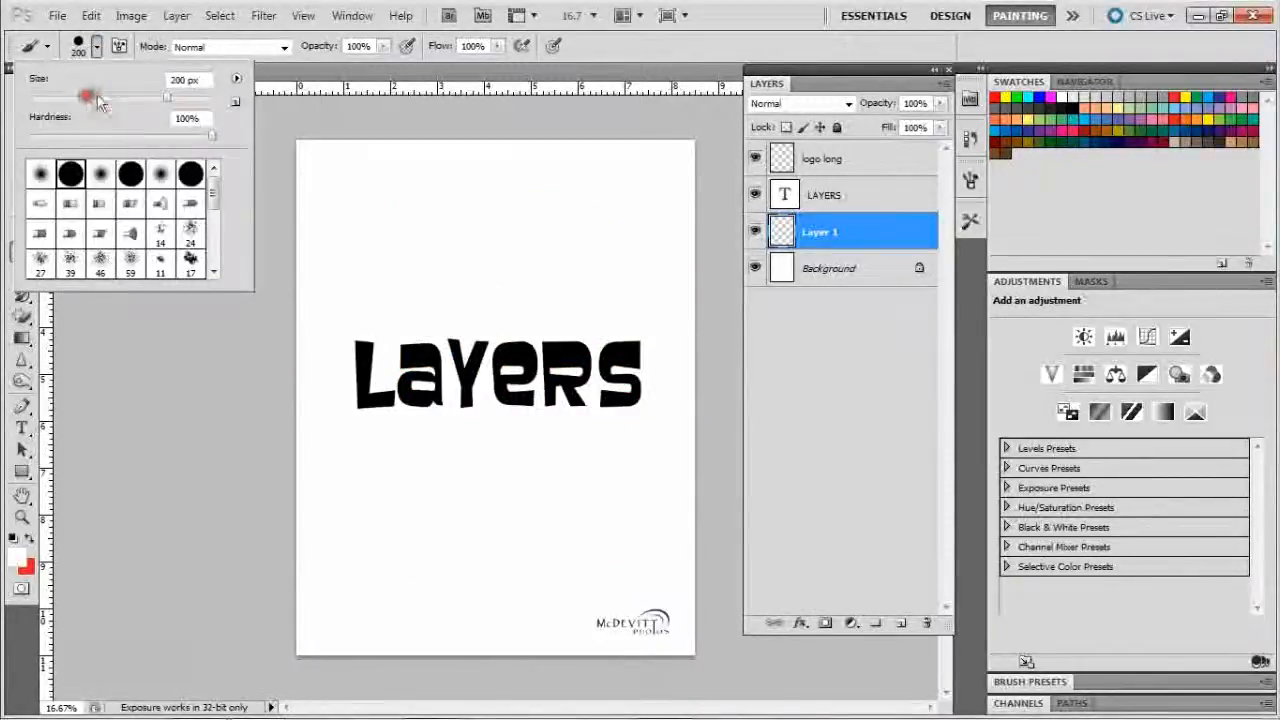
pyautogui.click(182, 80)
pyautogui.write('2500')
pyautogui.press('Tab')
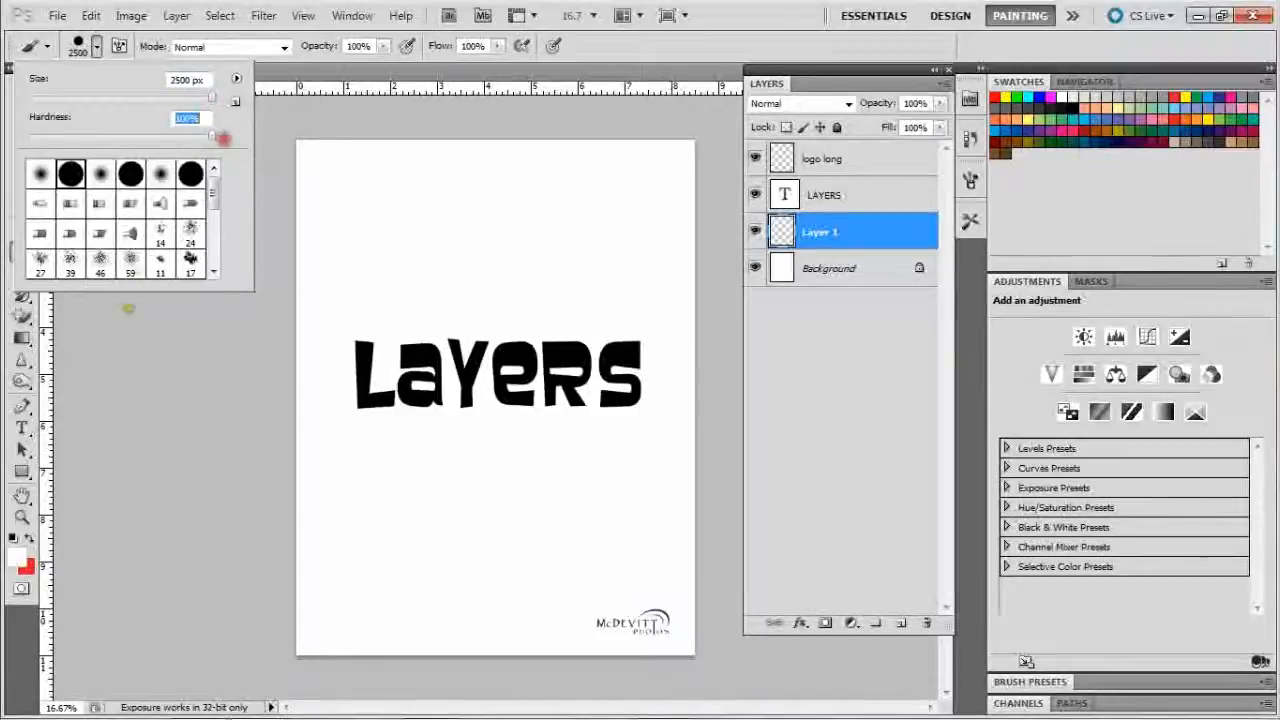
pyautogui.click(88, 433)
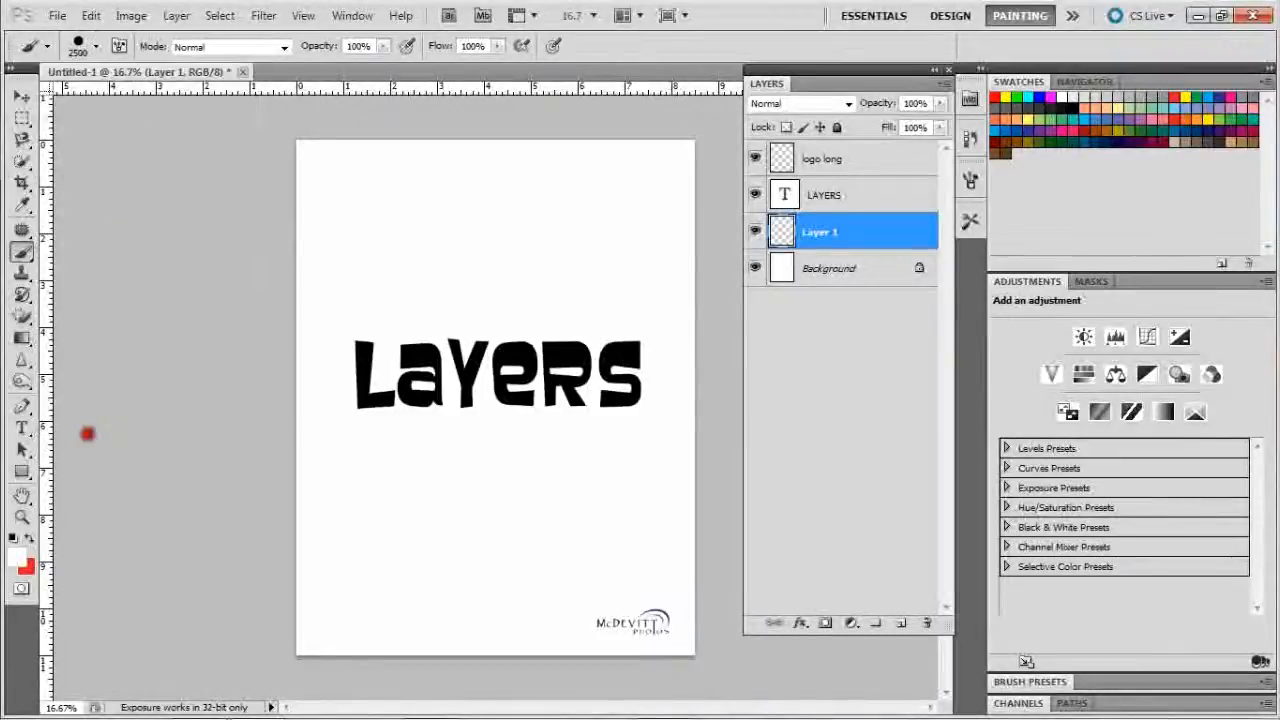
# Choose blue as the foreground color and stamp one large circle behind the LAYERS text on Layer 1.
pyautogui.click(18, 557)
pyautogui.click(904, 476)
pyautogui.click(867, 444)
pyautogui.click(1060, 385)
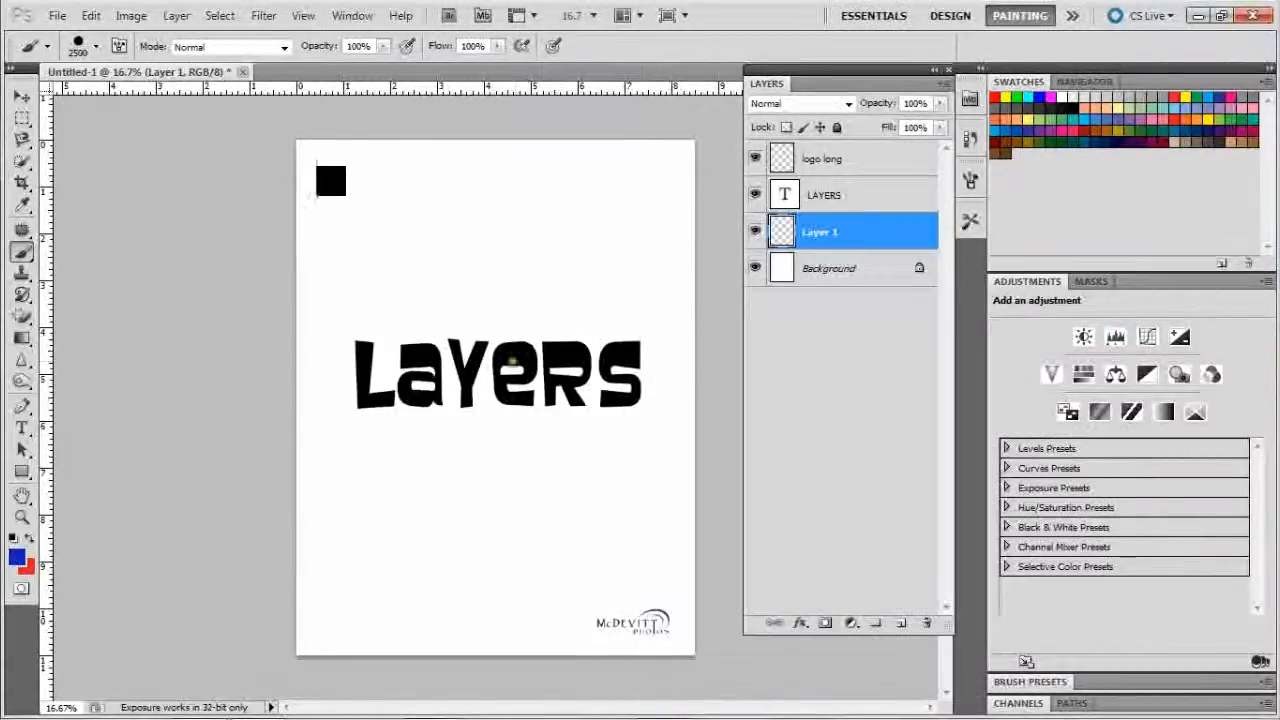
pyautogui.click(491, 384)
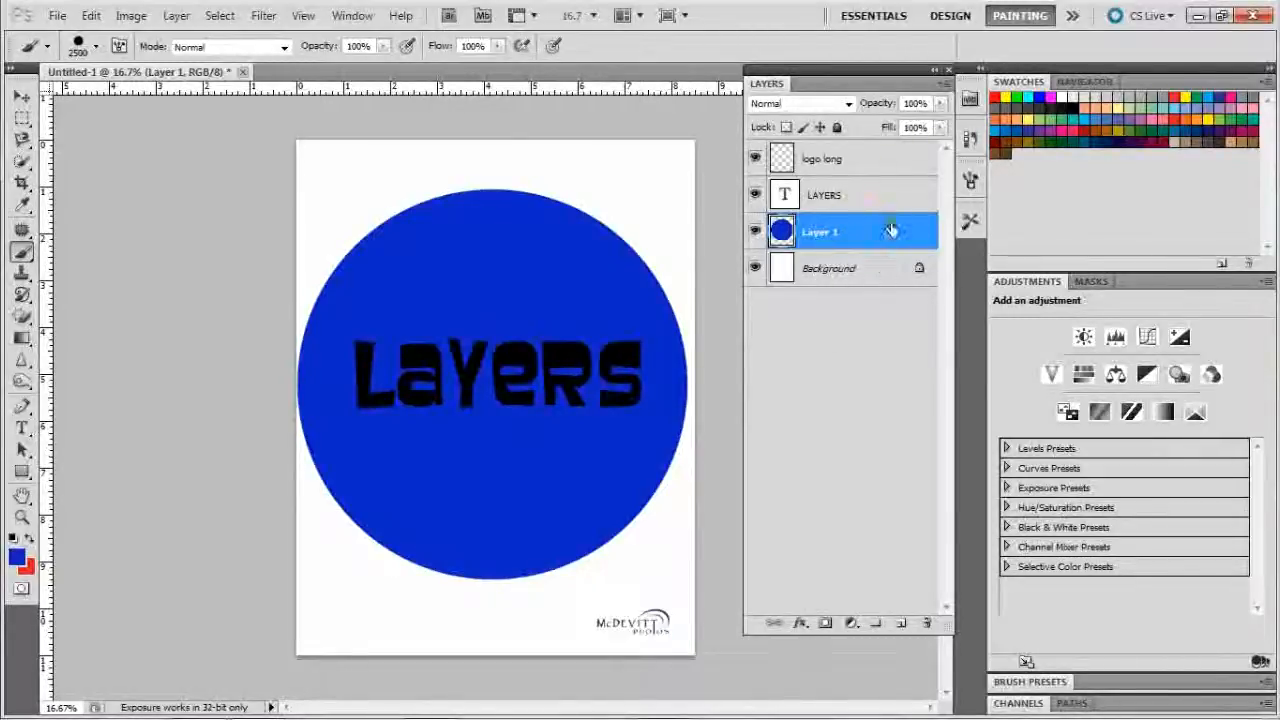
# Move Layer 1 above the LAYERS text layer and back below it in the layer order.
pyautogui.moveTo(871, 232); pyautogui.dragTo(877, 171)
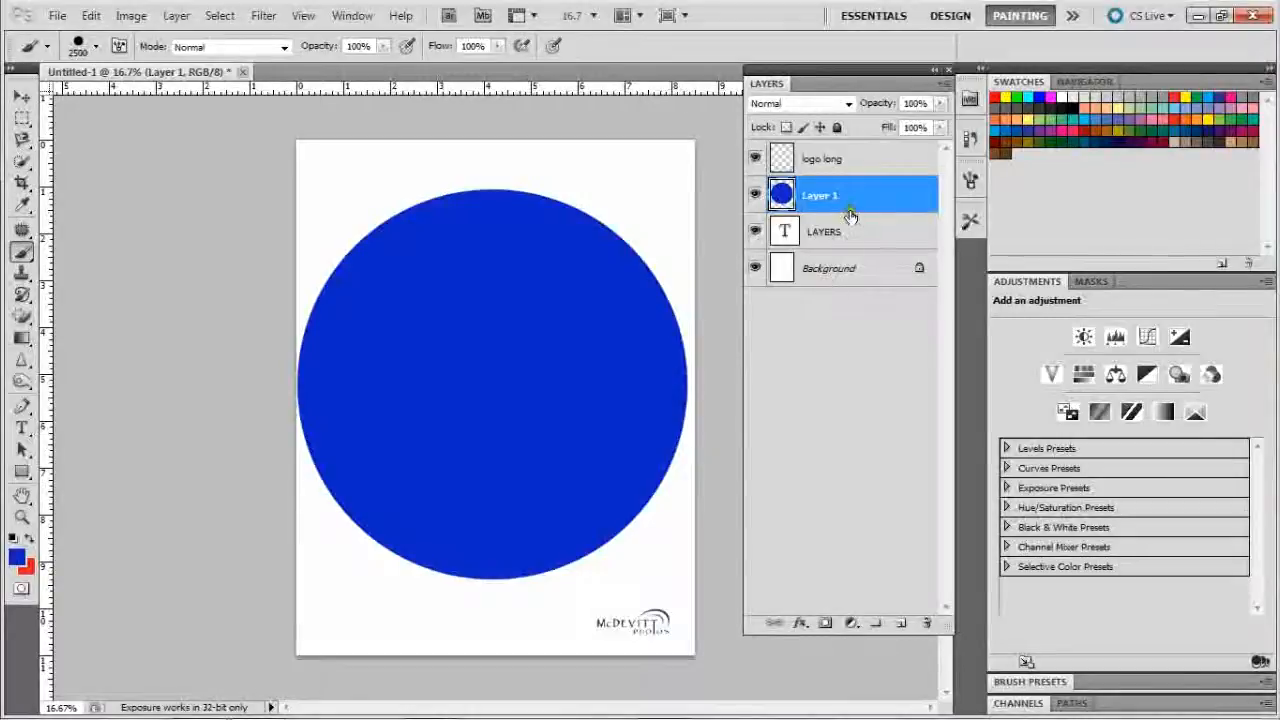
pyautogui.moveTo(857, 196); pyautogui.dragTo(850, 262)
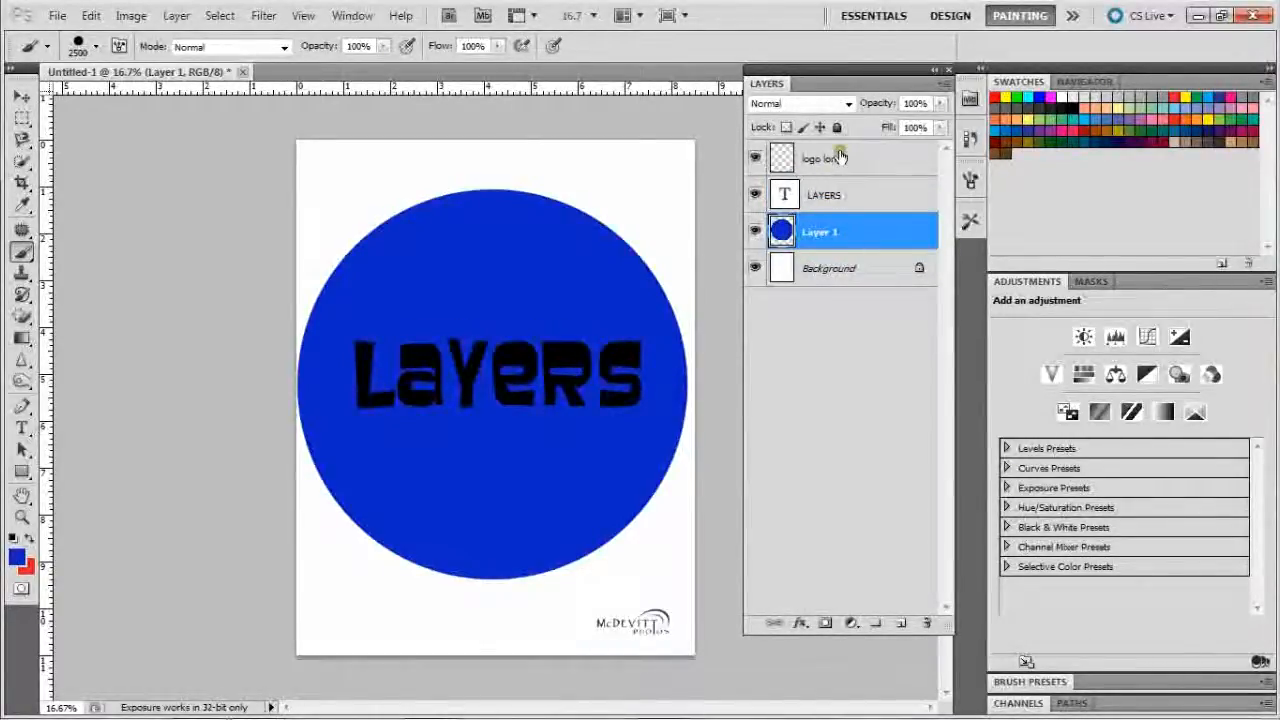
# Move the logo on the logo long layer to the page's upper-left corner, above the blue circle.
pyautogui.click(22, 97)
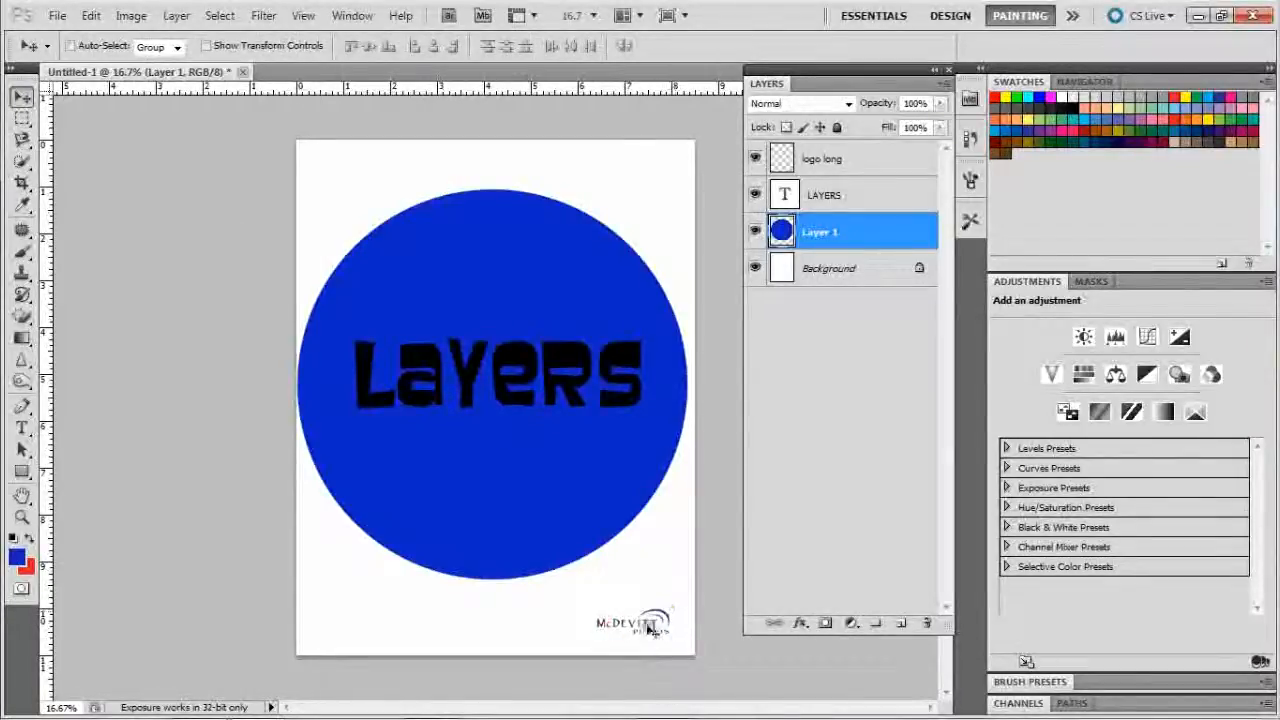
pyautogui.click(854, 168)
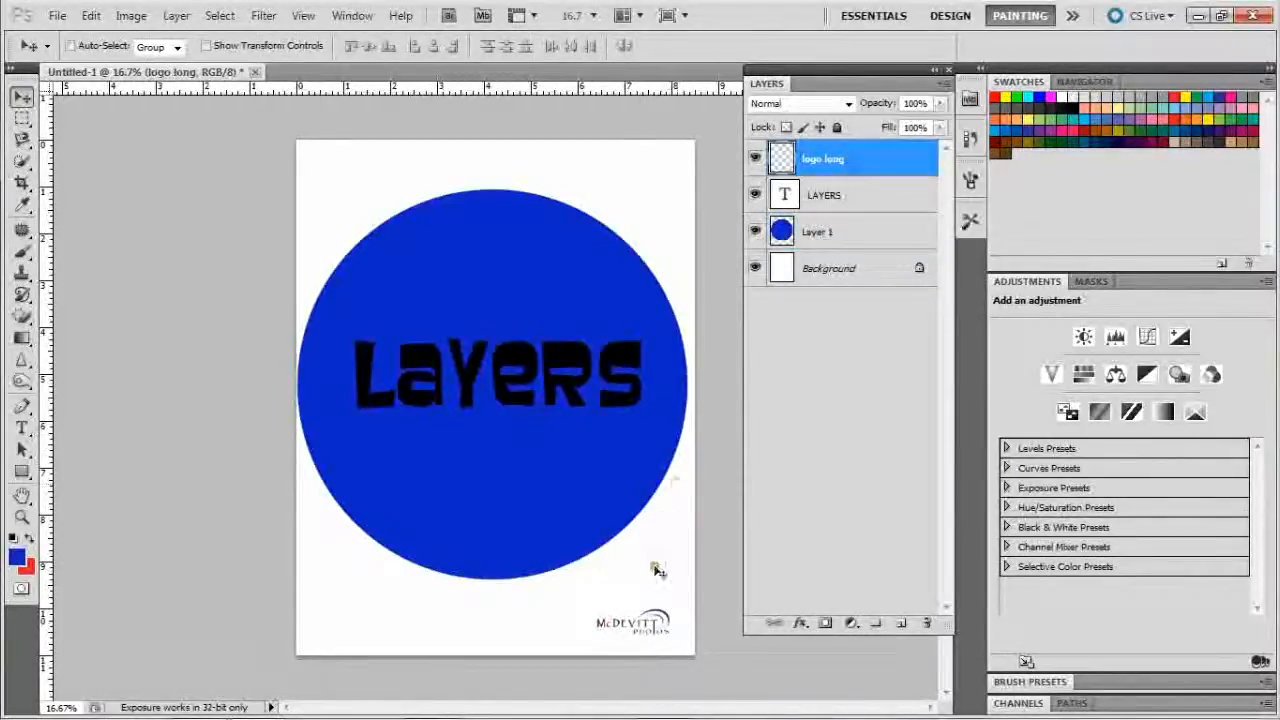
pyautogui.moveTo(648, 625); pyautogui.dragTo(384, 172)
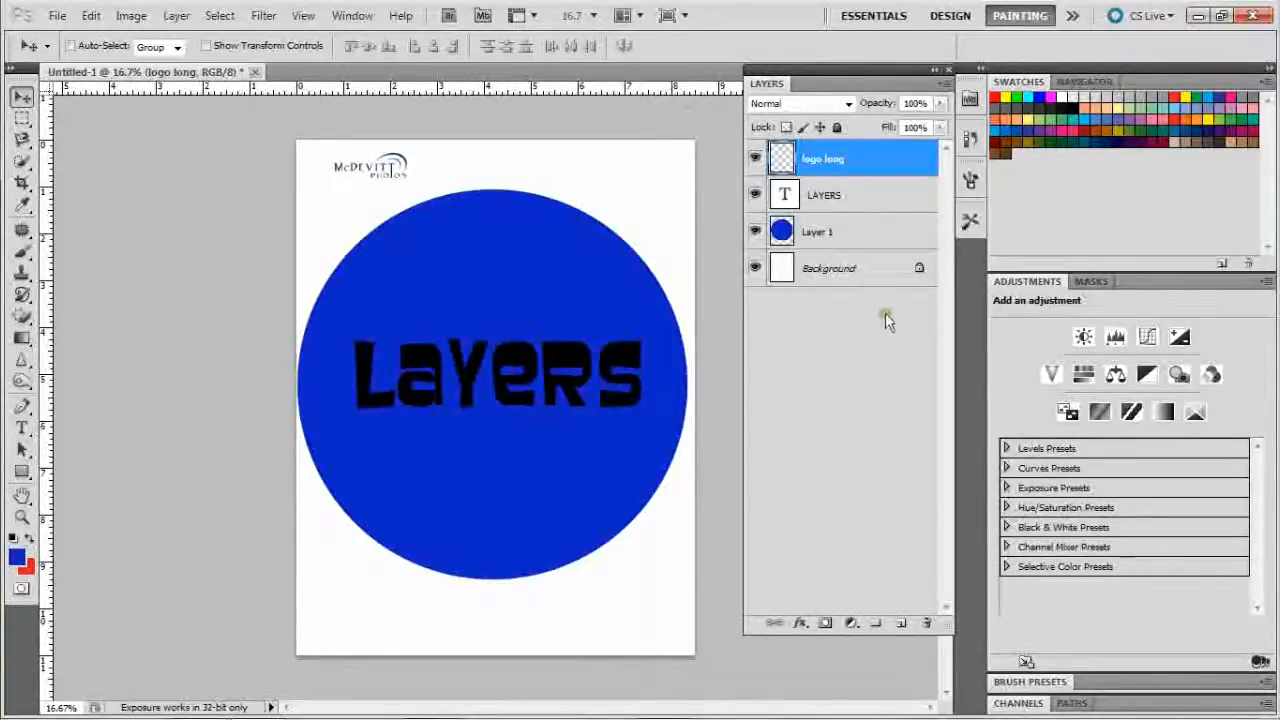
# Add a new layer above Layer 1 and stamp a red circle in the middle of the blue one with a 1600 px brush.
pyautogui.click(866, 232)
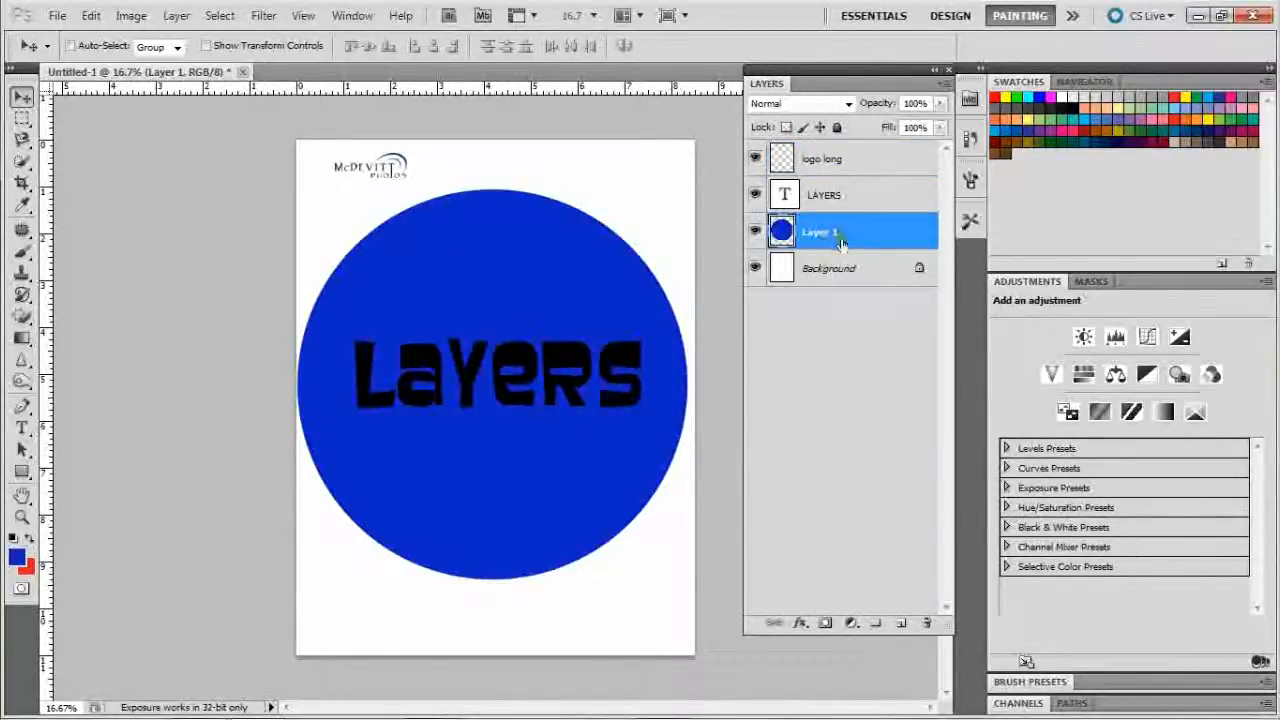
pyautogui.click(901, 624)
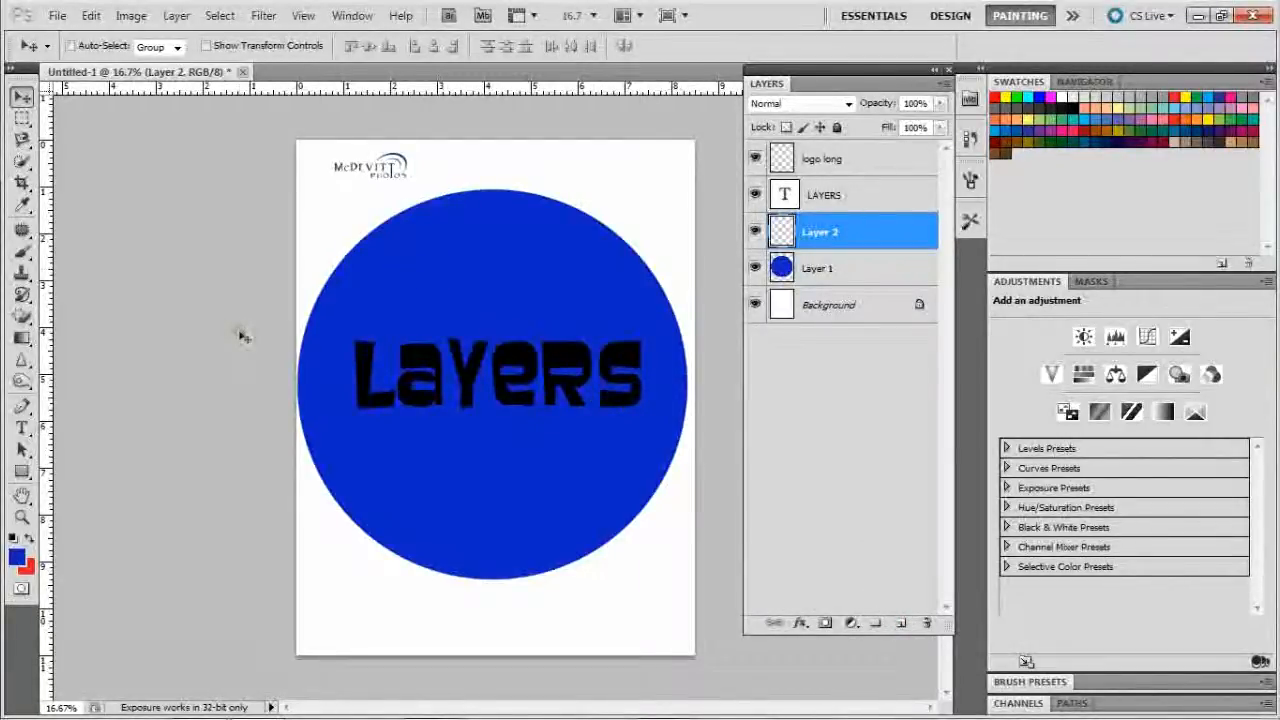
pyautogui.press('x')
pyautogui.press('b')
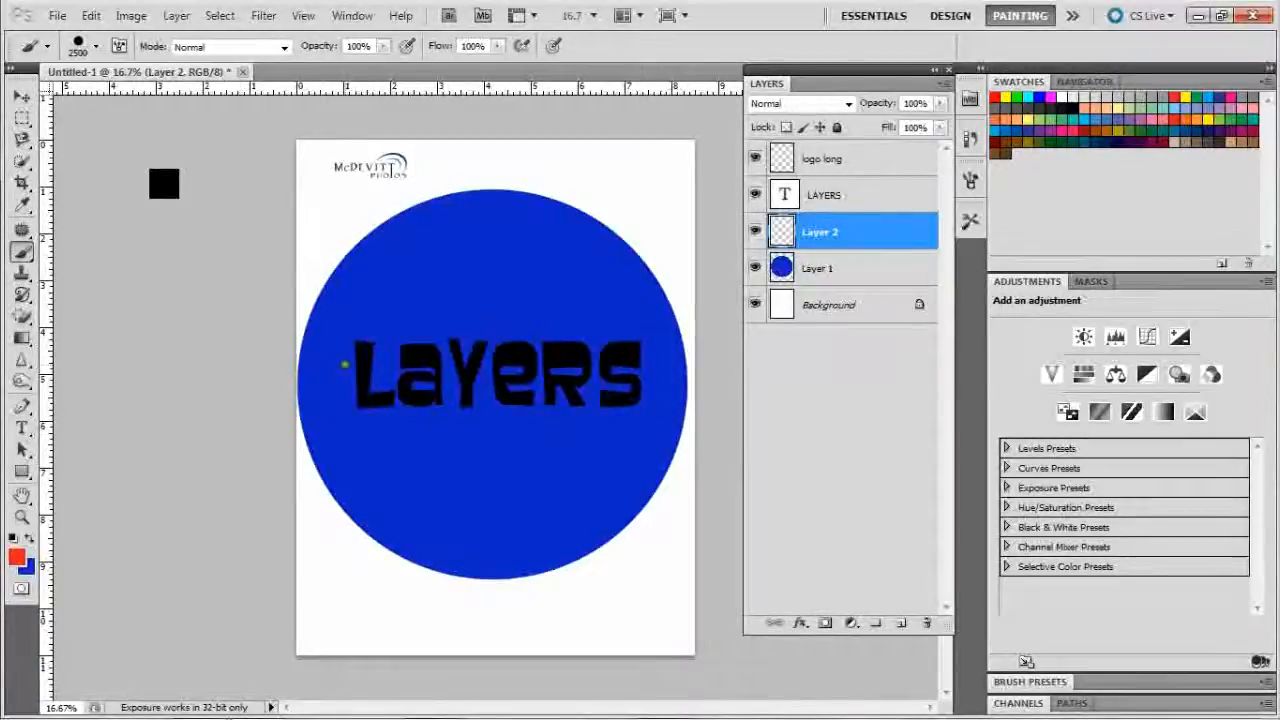
pyautogui.press('[')
pyautogui.press('[')
pyautogui.press('[')
pyautogui.press('[')
pyautogui.click(489, 374)
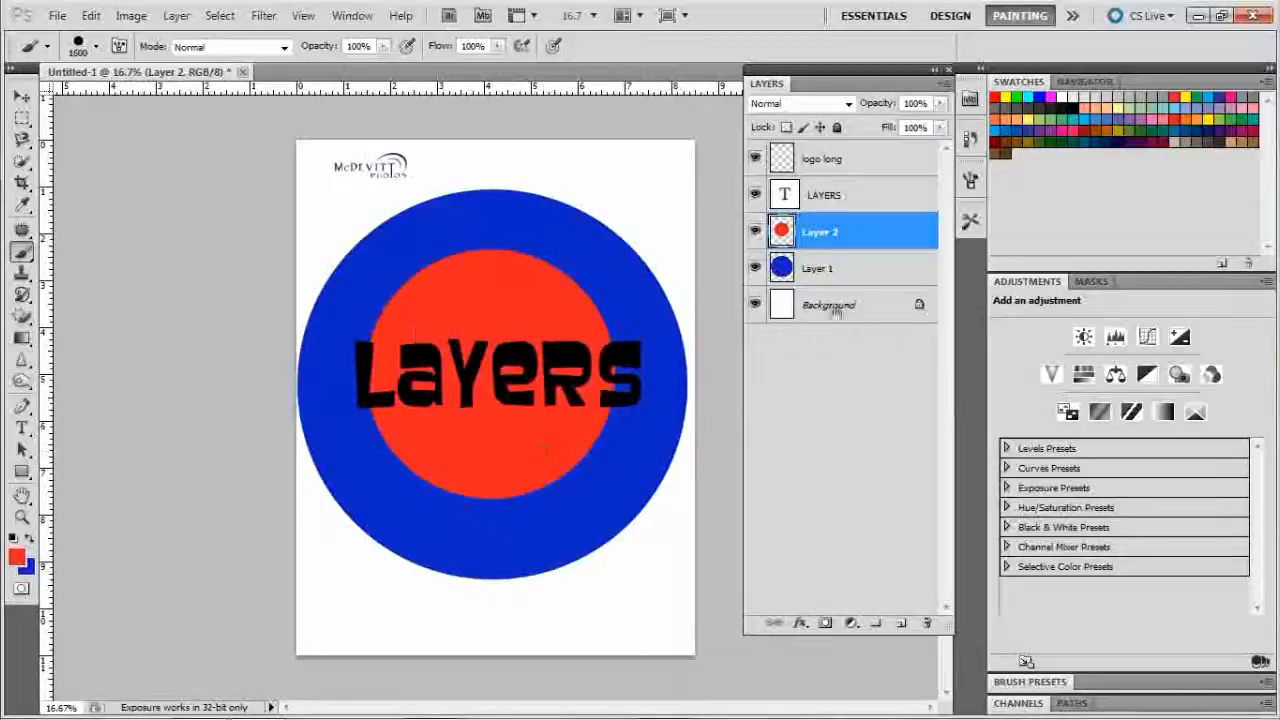
# Hide and reshow the red and blue circle layers in turn, and delete the red circle's layer.
pyautogui.click(755, 231)
pyautogui.click(755, 231)
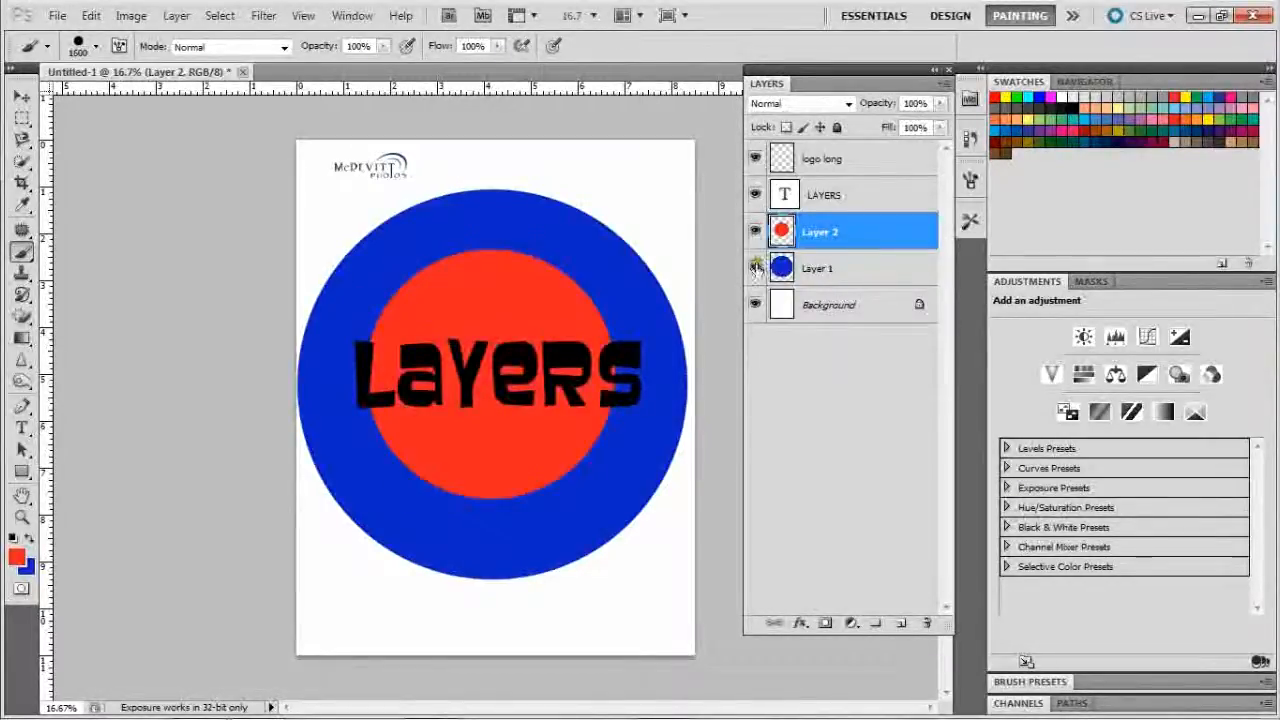
pyautogui.click(756, 268)
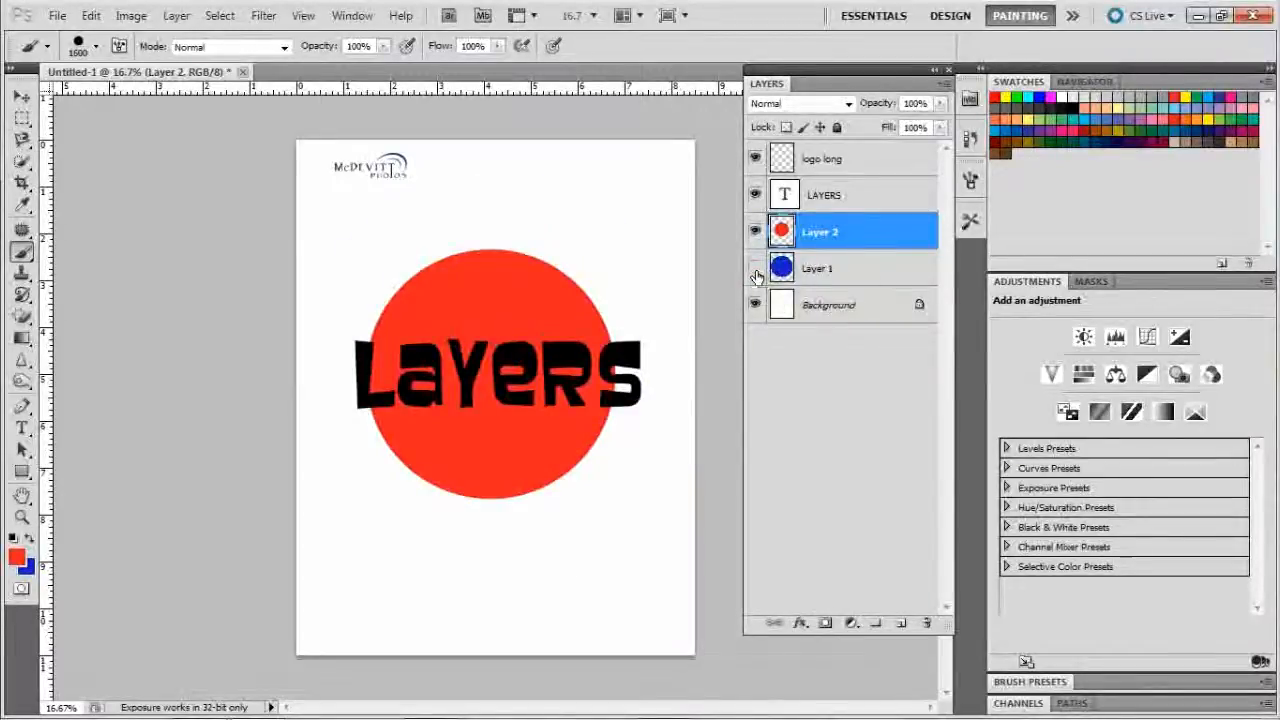
pyautogui.click(756, 268)
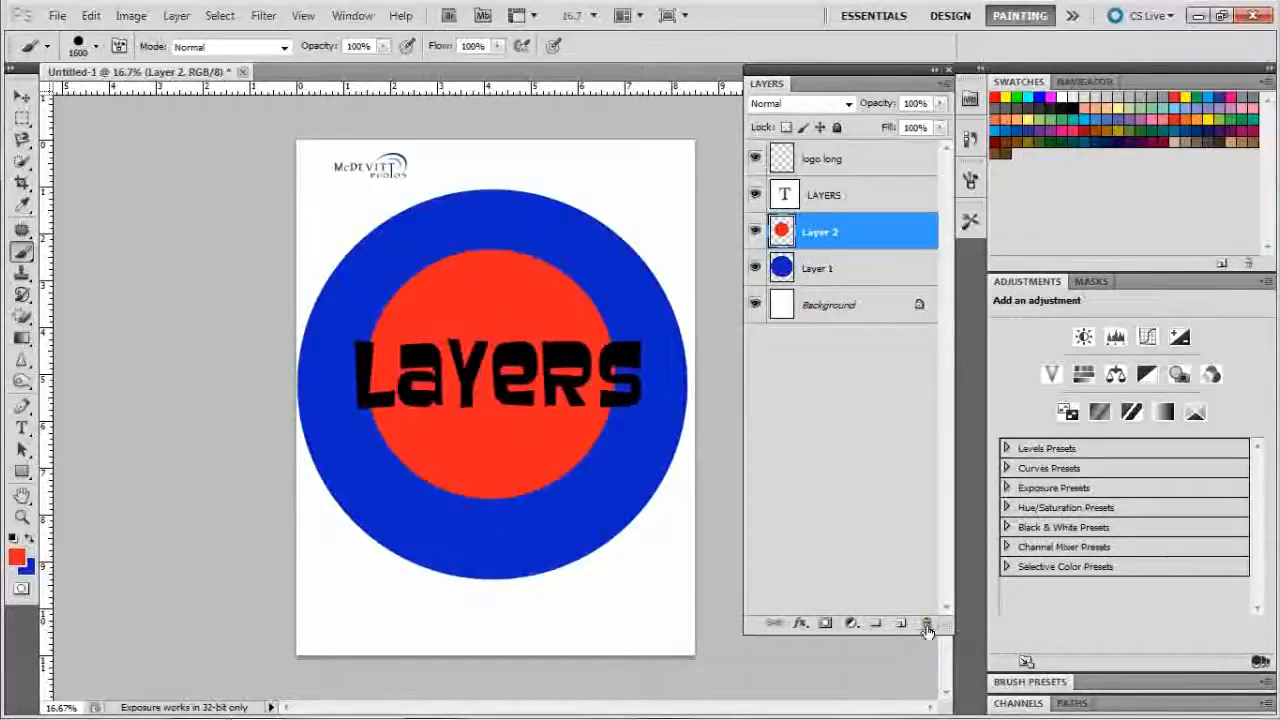
pyautogui.moveTo(877, 234); pyautogui.dragTo(926, 622)
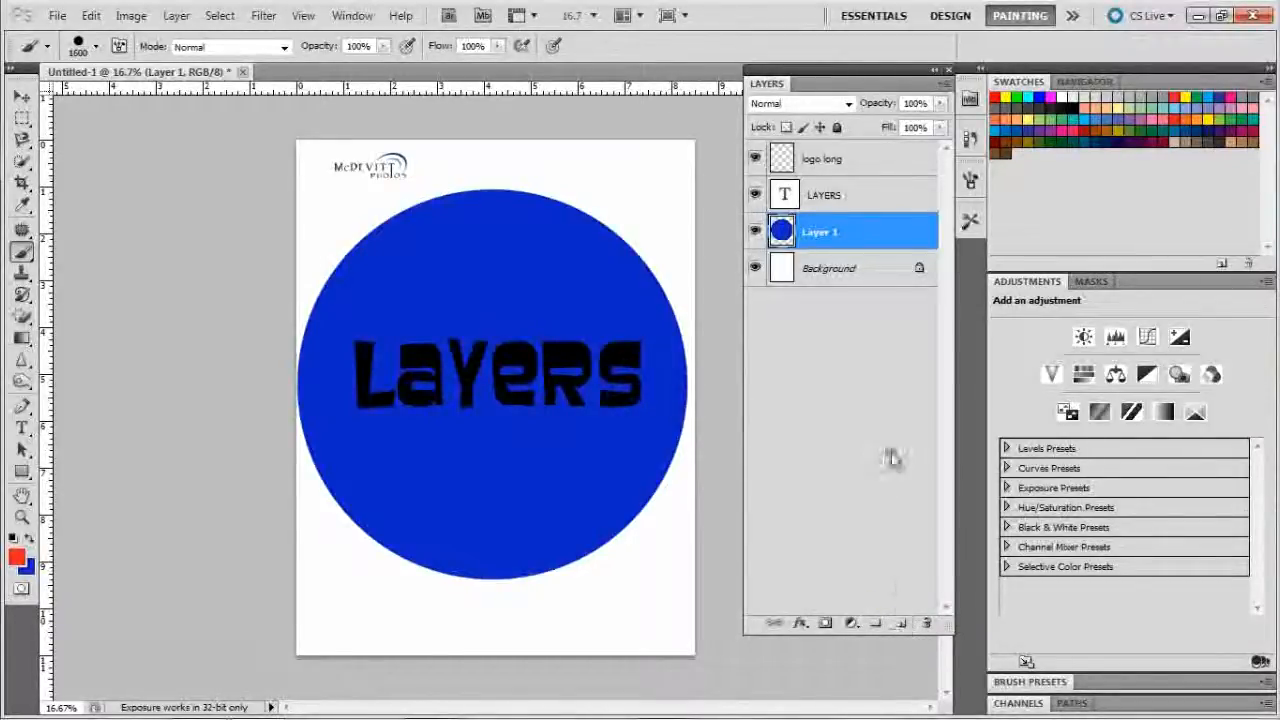
# Duplicate the blue circle's layer and delete the copy.
pyautogui.moveTo(878, 228); pyautogui.dragTo(901, 622)
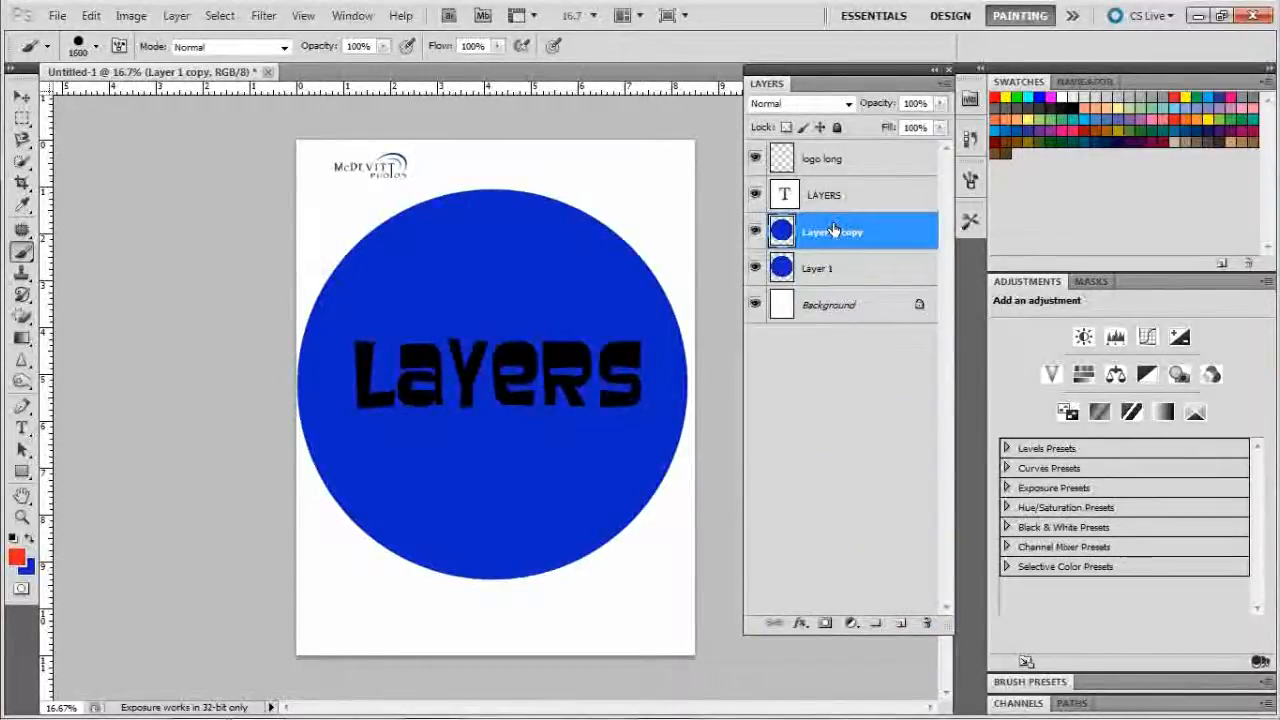
pyautogui.moveTo(835, 231); pyautogui.dragTo(927, 621)
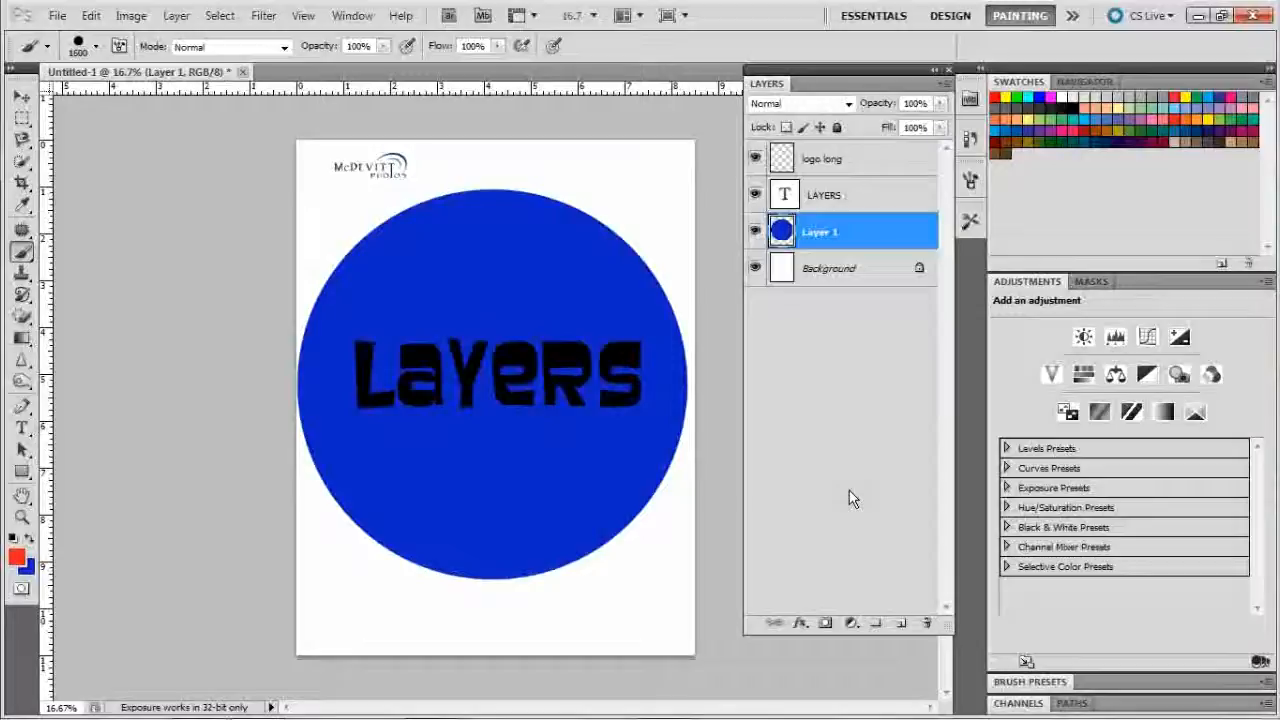
# Darken the artwork with a Curves adjustment layer above Layer 1, using input 151 and output 87, and delete that adjustment layer.
pyautogui.click(851, 626)
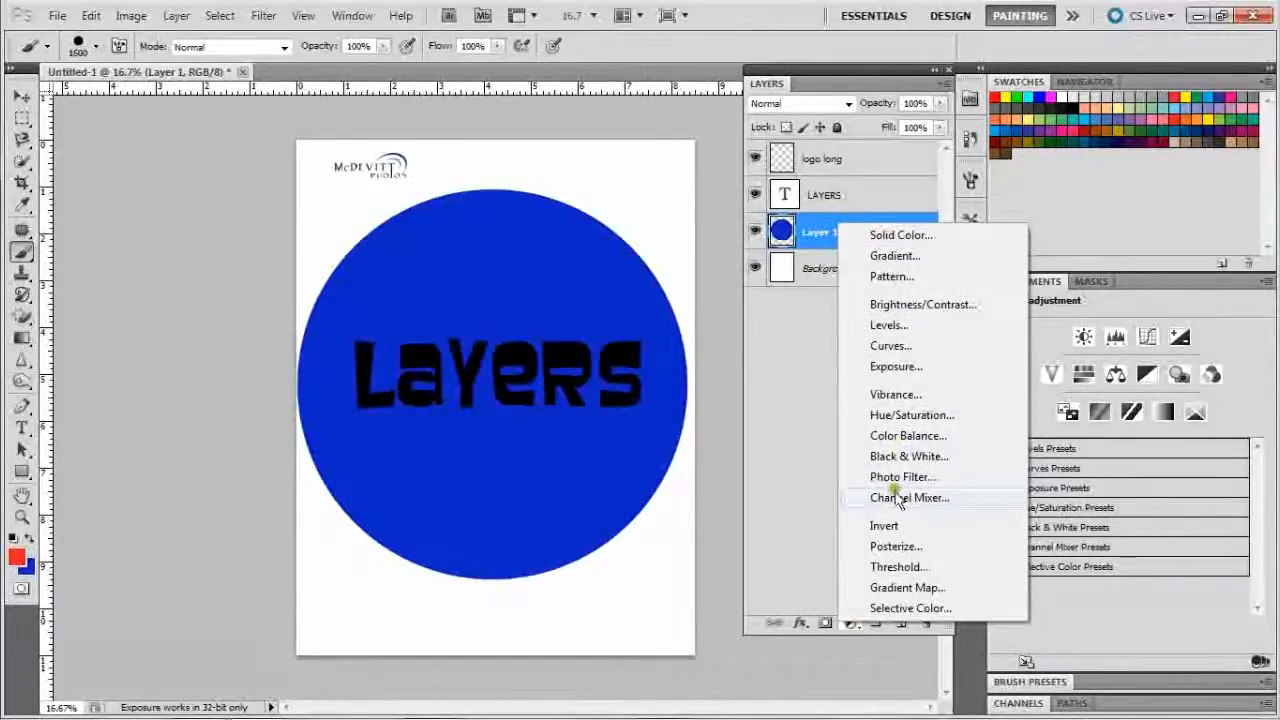
pyautogui.click(893, 346)
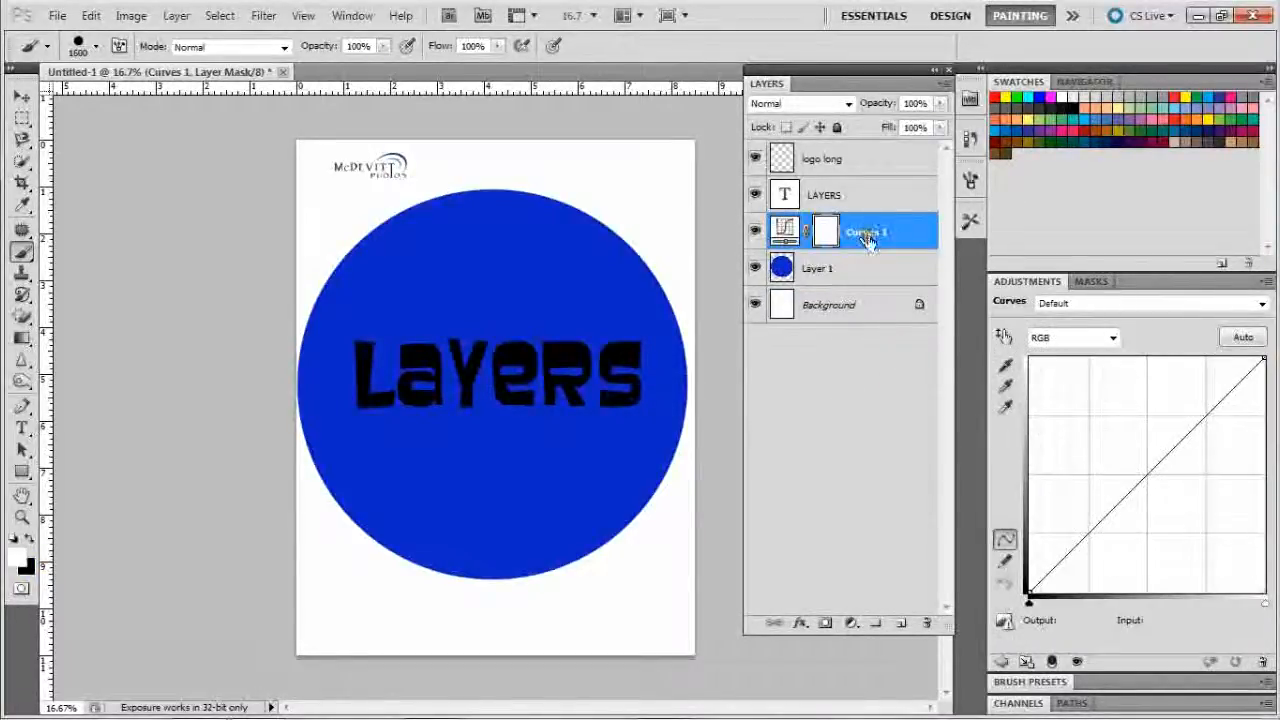
pyautogui.moveTo(1143, 466); pyautogui.dragTo(1167, 513)
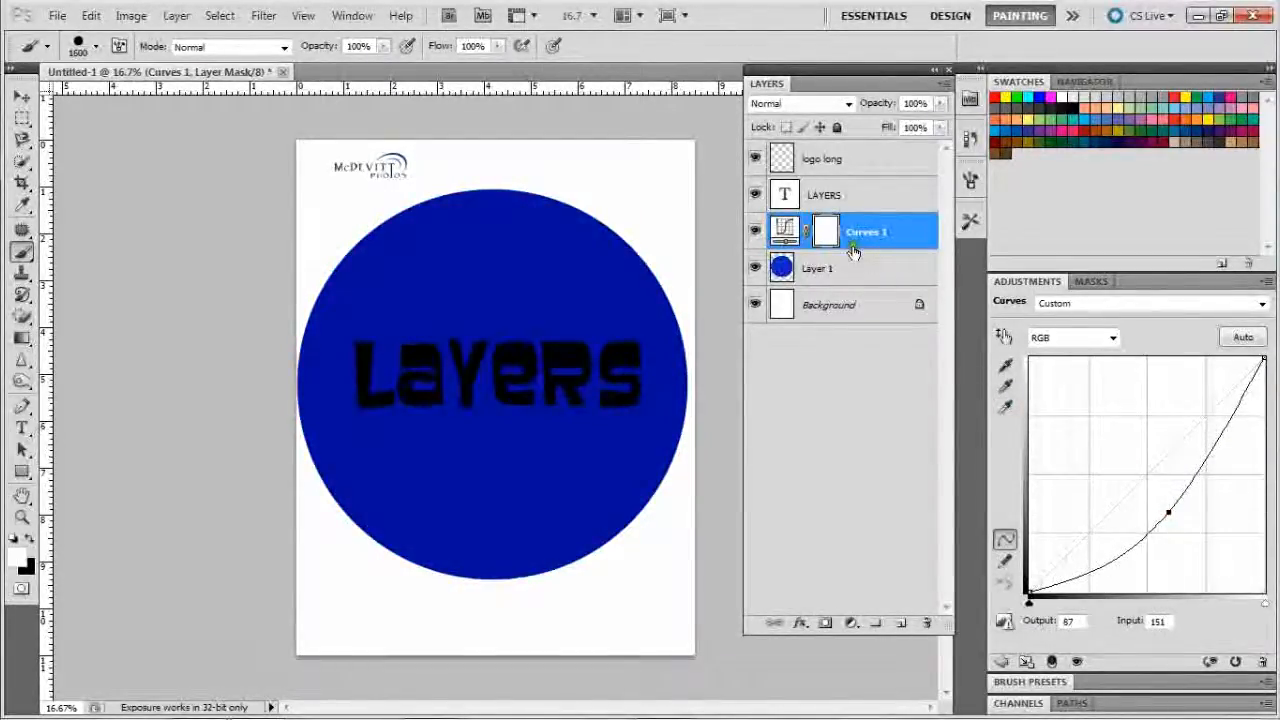
pyautogui.moveTo(820, 233); pyautogui.dragTo(826, 232)
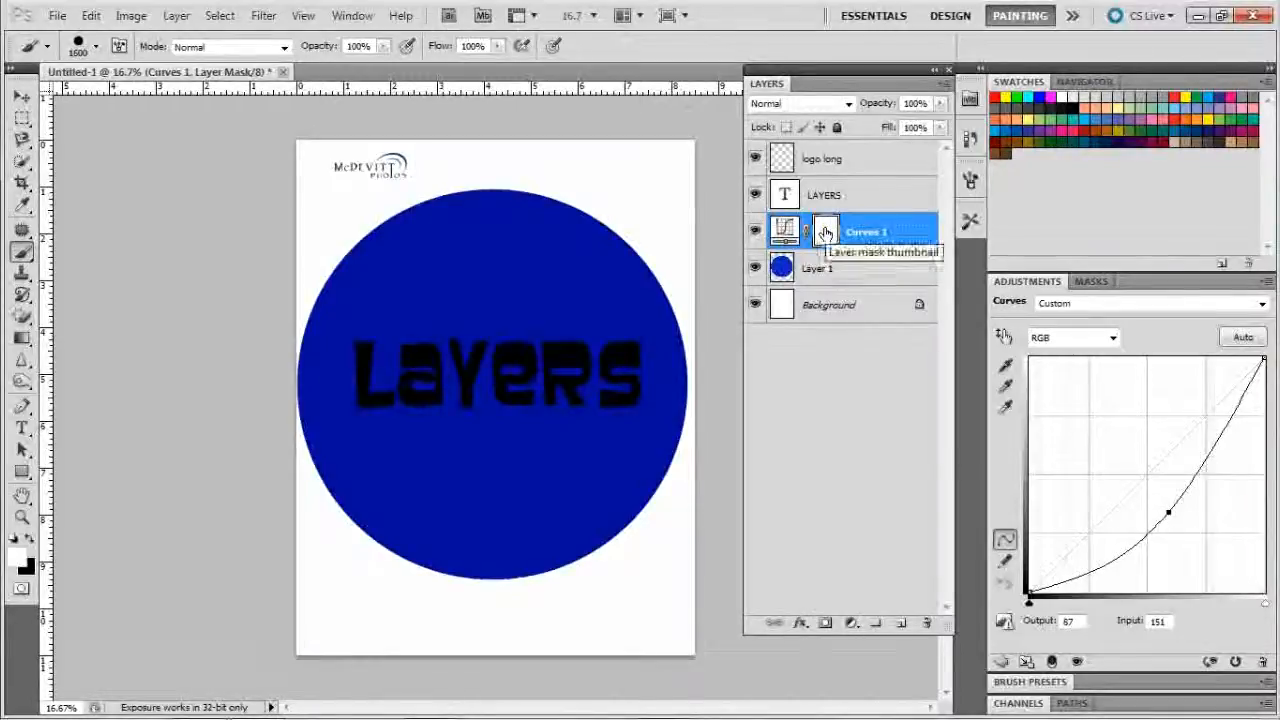
pyautogui.moveTo(923, 229); pyautogui.dragTo(926, 622)
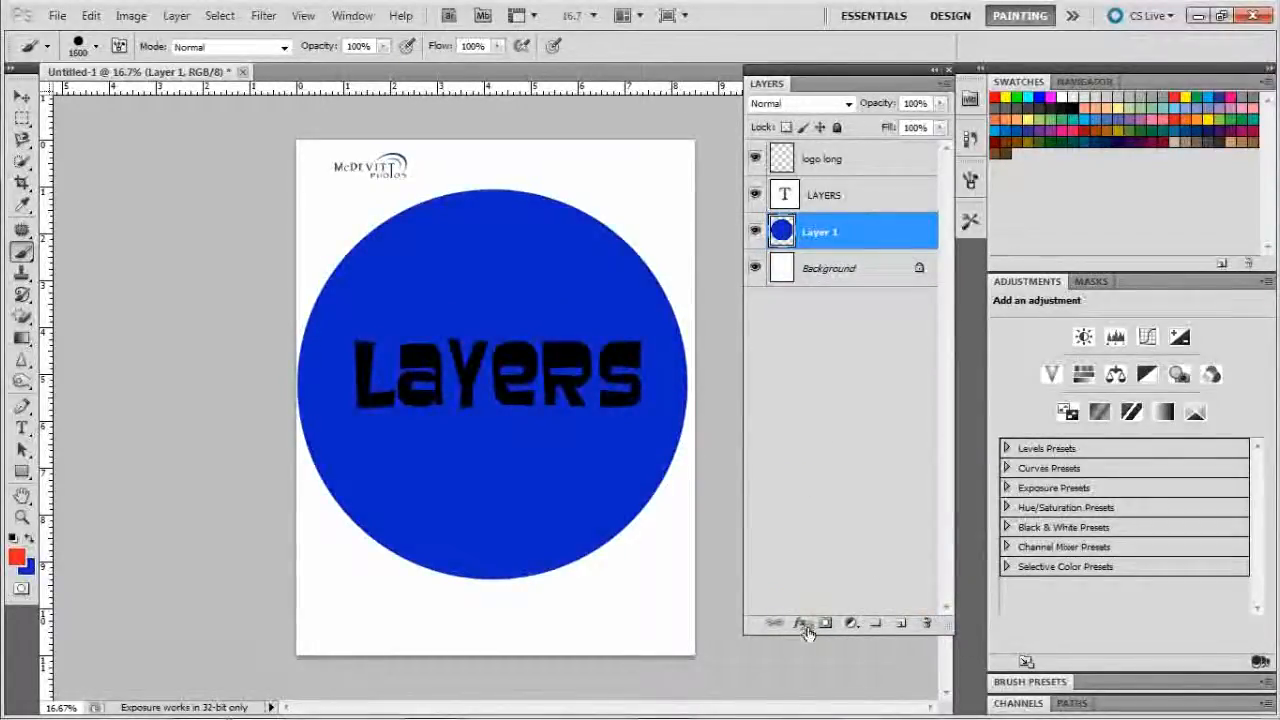
# Enlarge the logo long layer from its lower-right corner to about 286% width and 393% height.
pyautogui.click(884, 166)
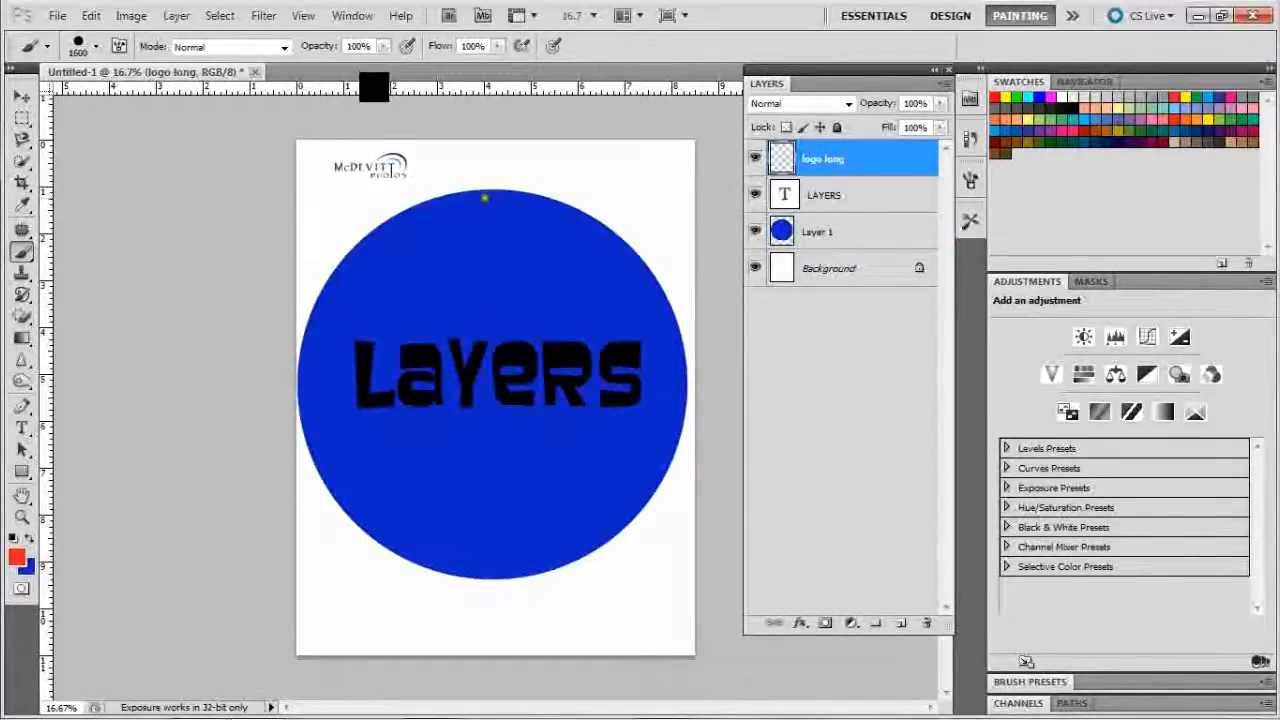
pyautogui.hotkey('ctrl', 't')
pyautogui.moveTo(424, 184); pyautogui.dragTo(455, 230)
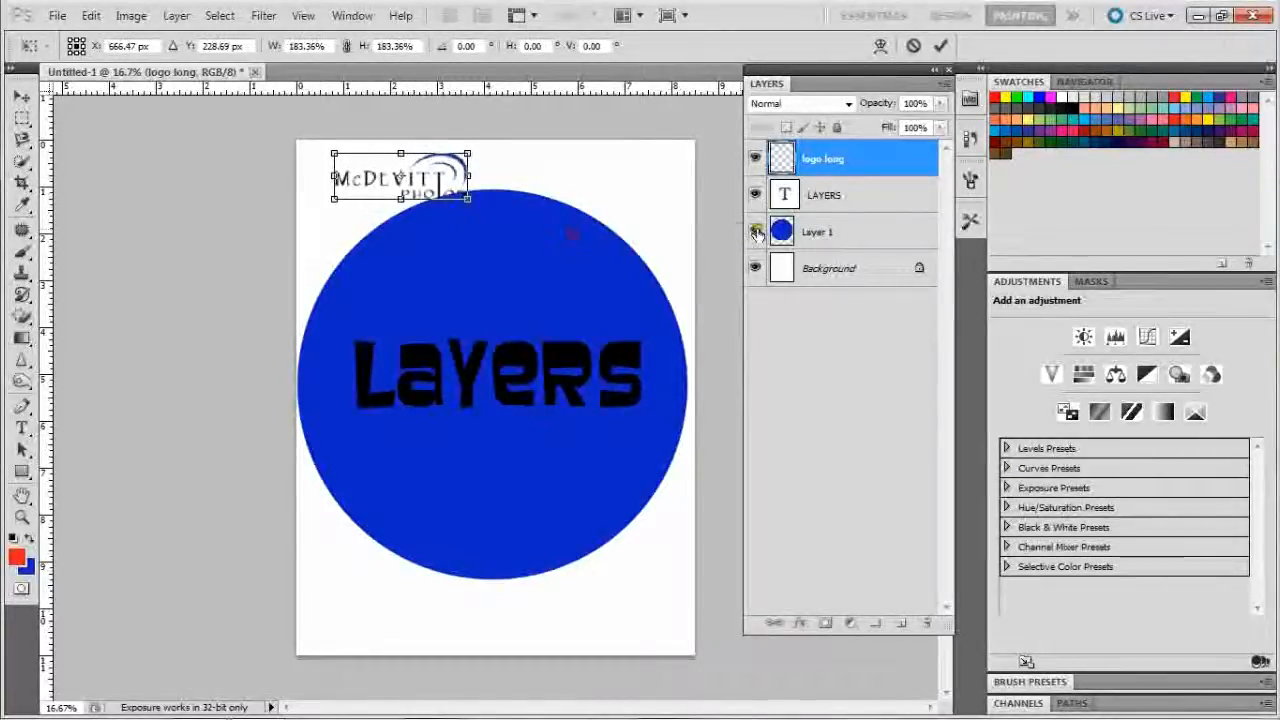
pyautogui.click(470, 199)
pyautogui.moveTo(470, 199); pyautogui.dragTo(542, 251)
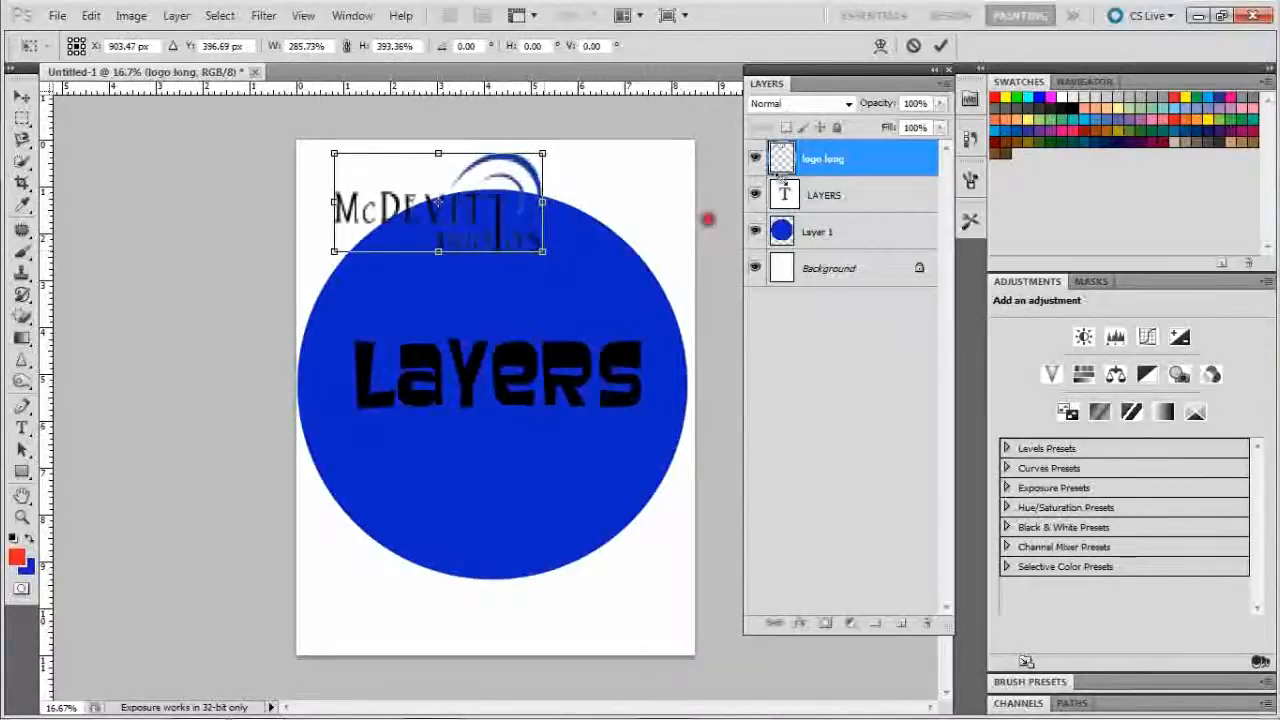
pyautogui.click(937, 45)
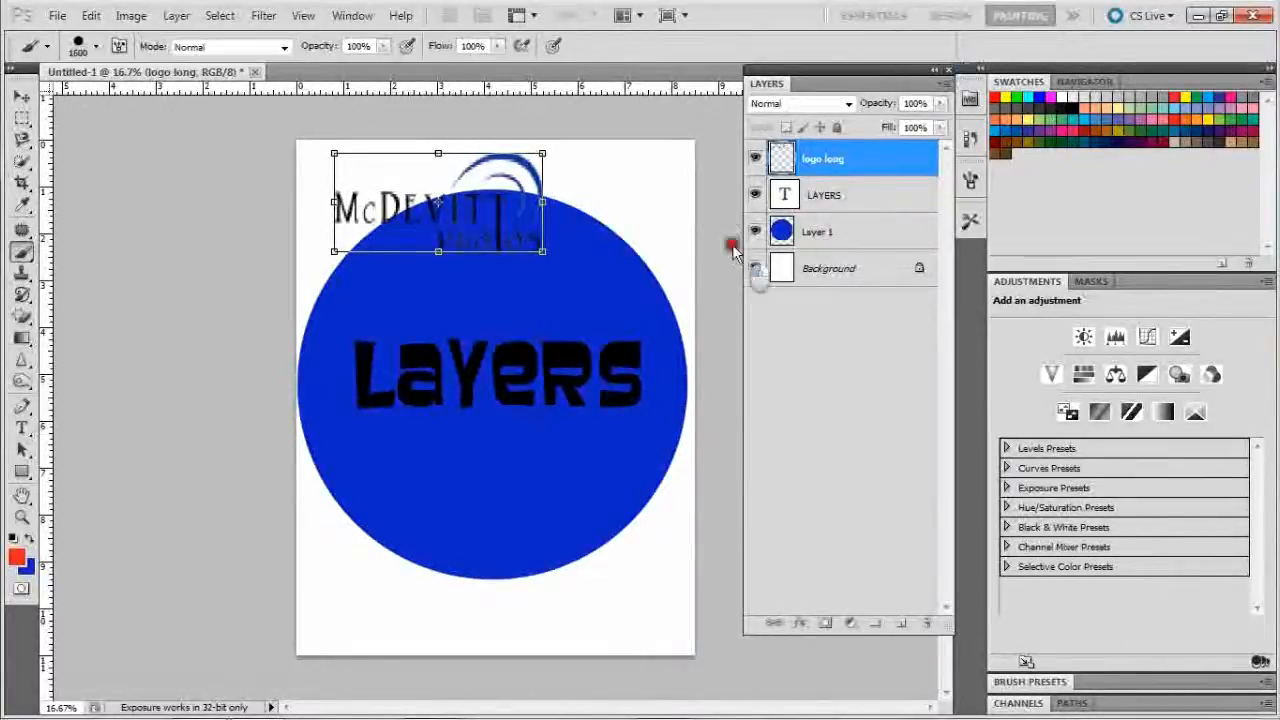
# With the blue circle temporarily hidden, try Drop Shadow, Inner Shadow, Outer Glow, Inner Glow and Satin effects on the logo, and discard them.
pyautogui.click(755, 231)
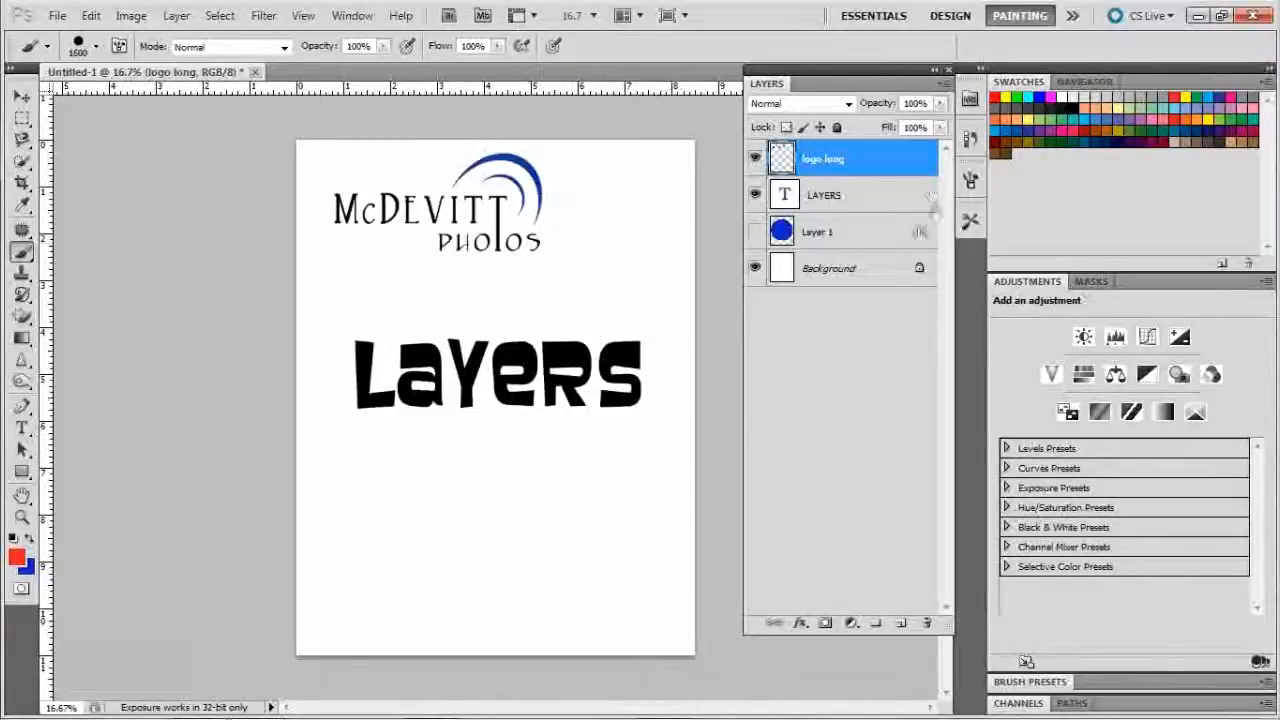
pyautogui.click(803, 623)
pyautogui.press('Escape')
pyautogui.press('h')
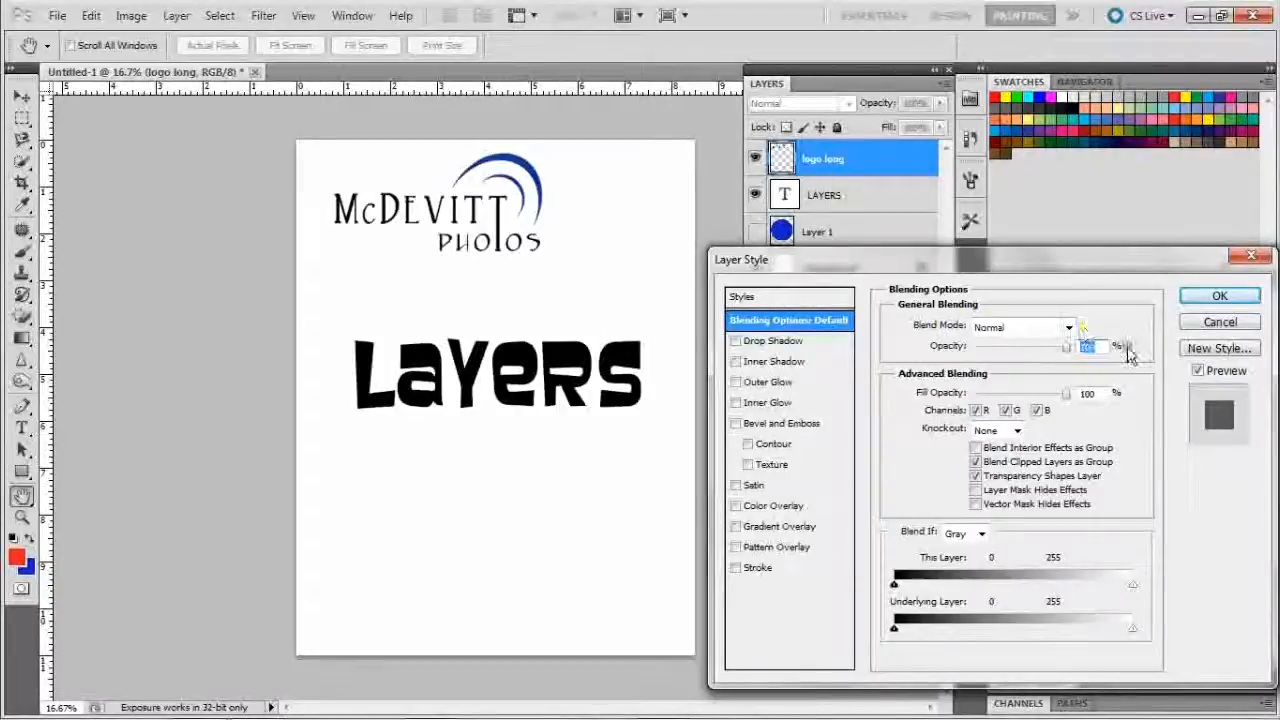
pyautogui.click(821, 343)
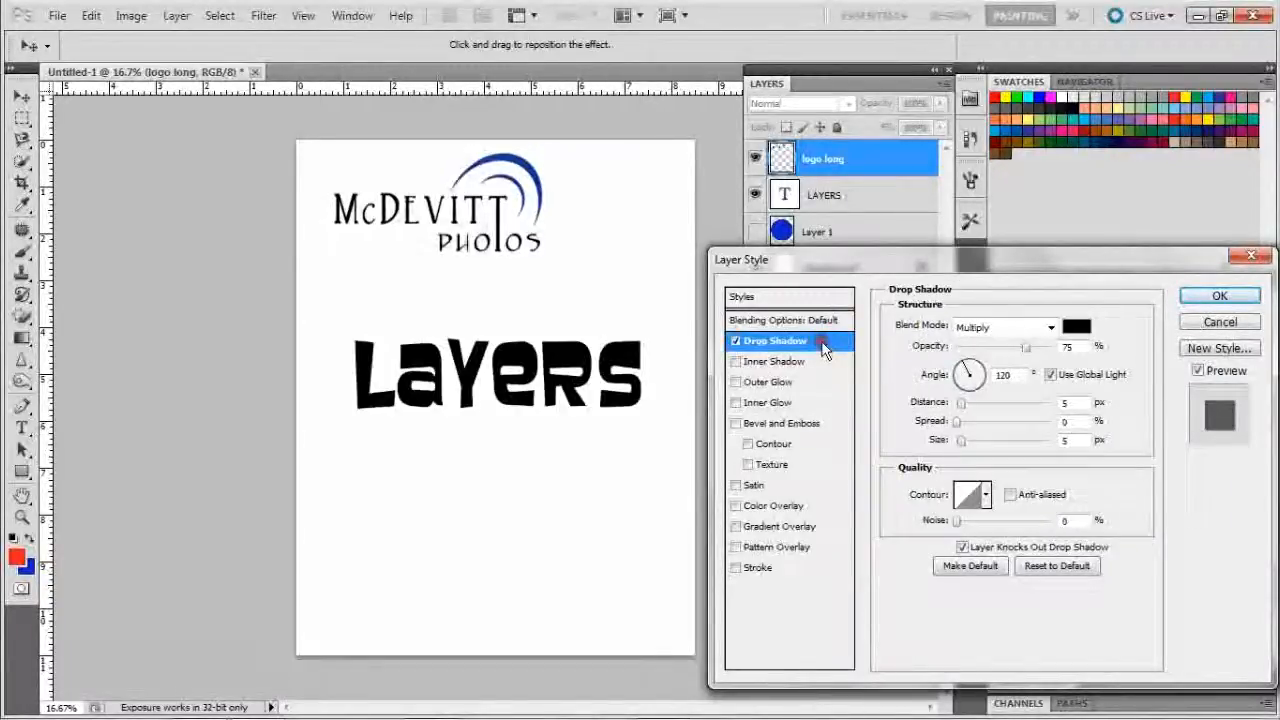
pyautogui.click(737, 366)
pyautogui.click(737, 383)
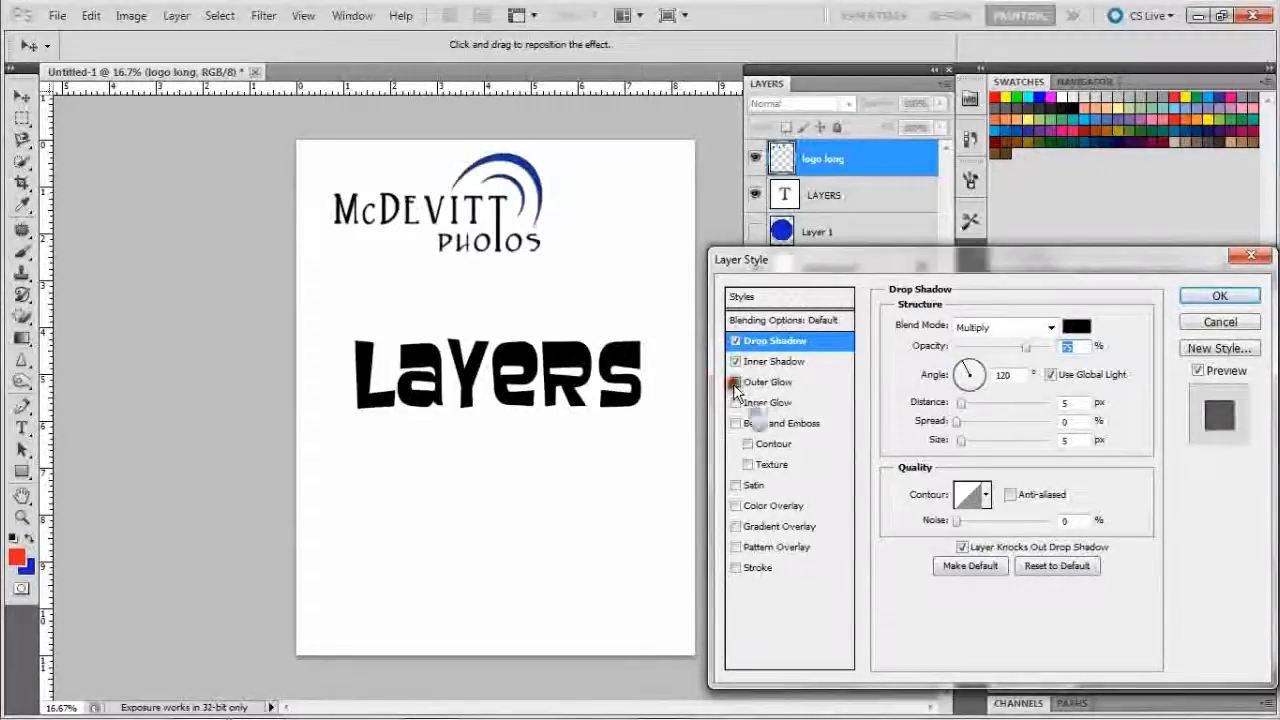
pyautogui.click(737, 402)
pyautogui.click(736, 485)
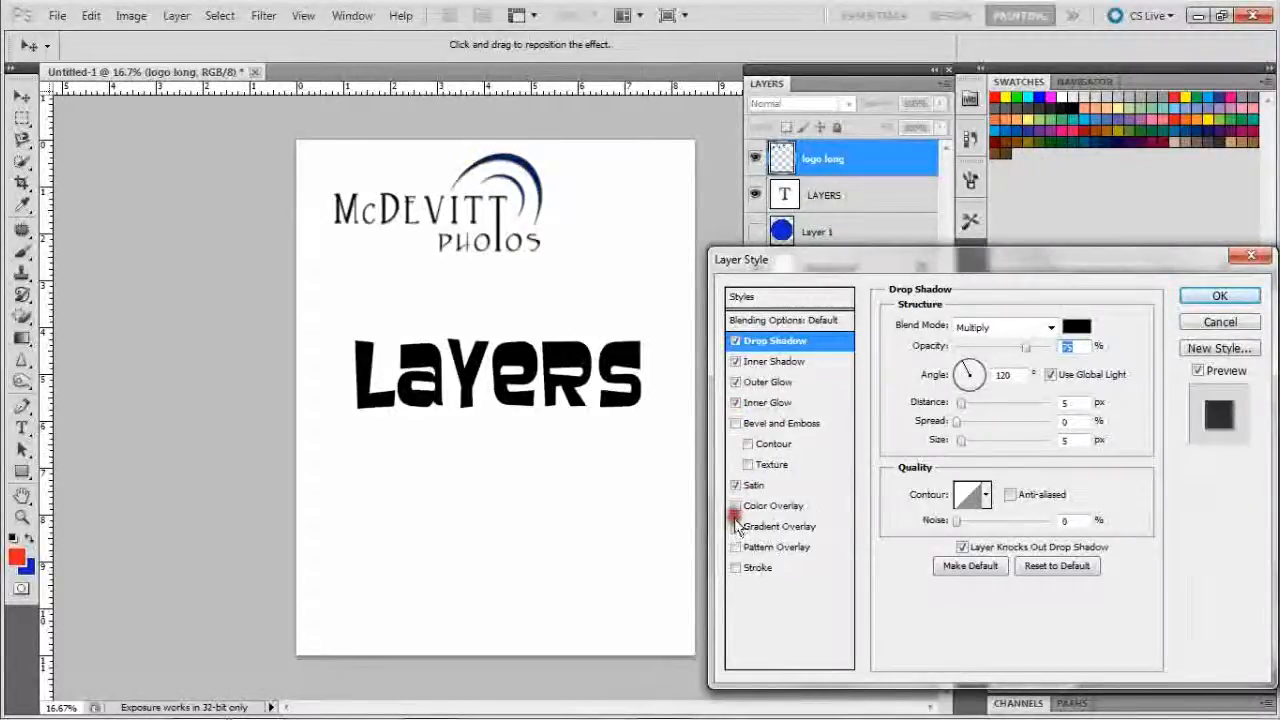
pyautogui.click(822, 342)
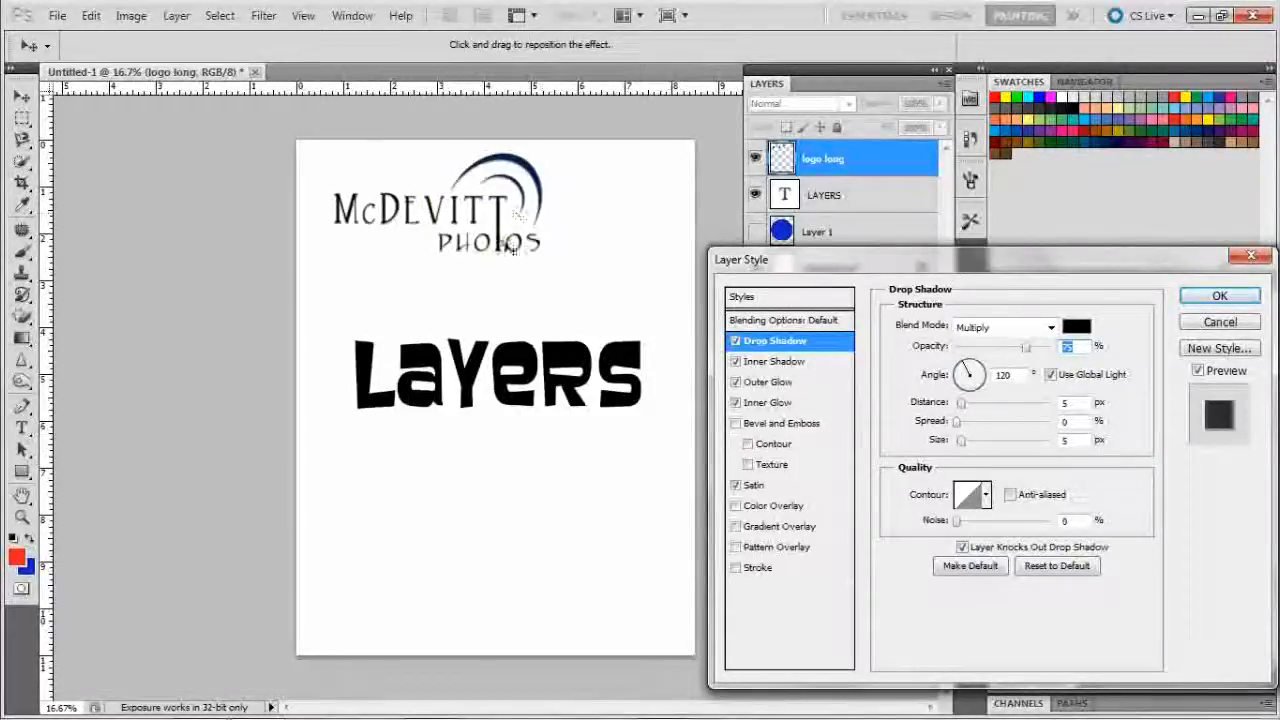
pyautogui.click(1215, 325)
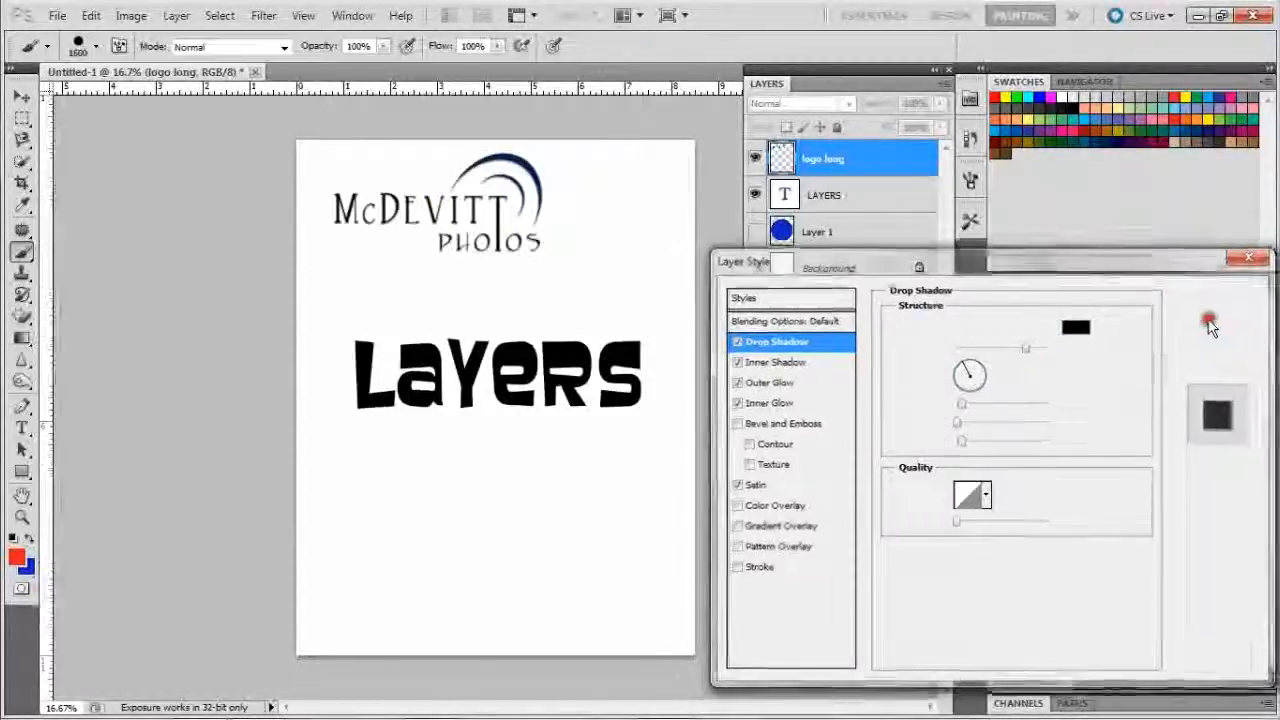
pyautogui.click(755, 231)
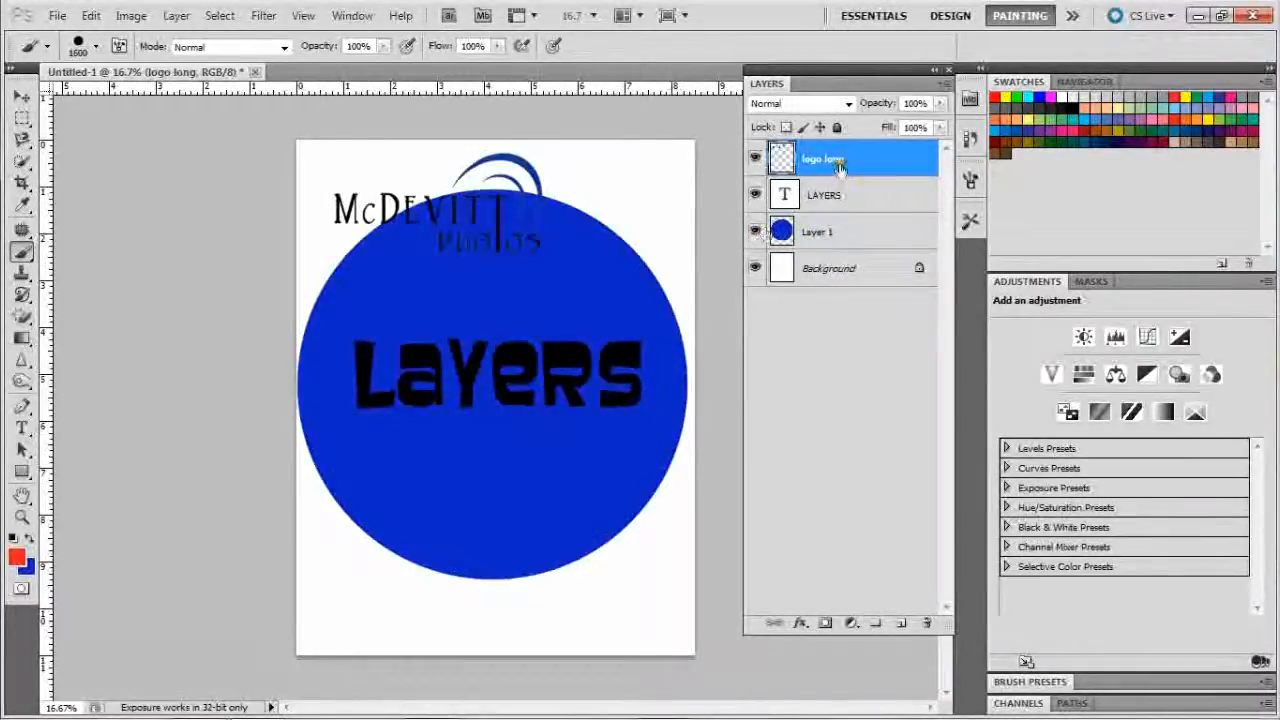
# Shrink the logo to about 1.6 inches wide in the poster's upper-left corner, above the blue circle.
pyautogui.hotkey('ctrl', 't')
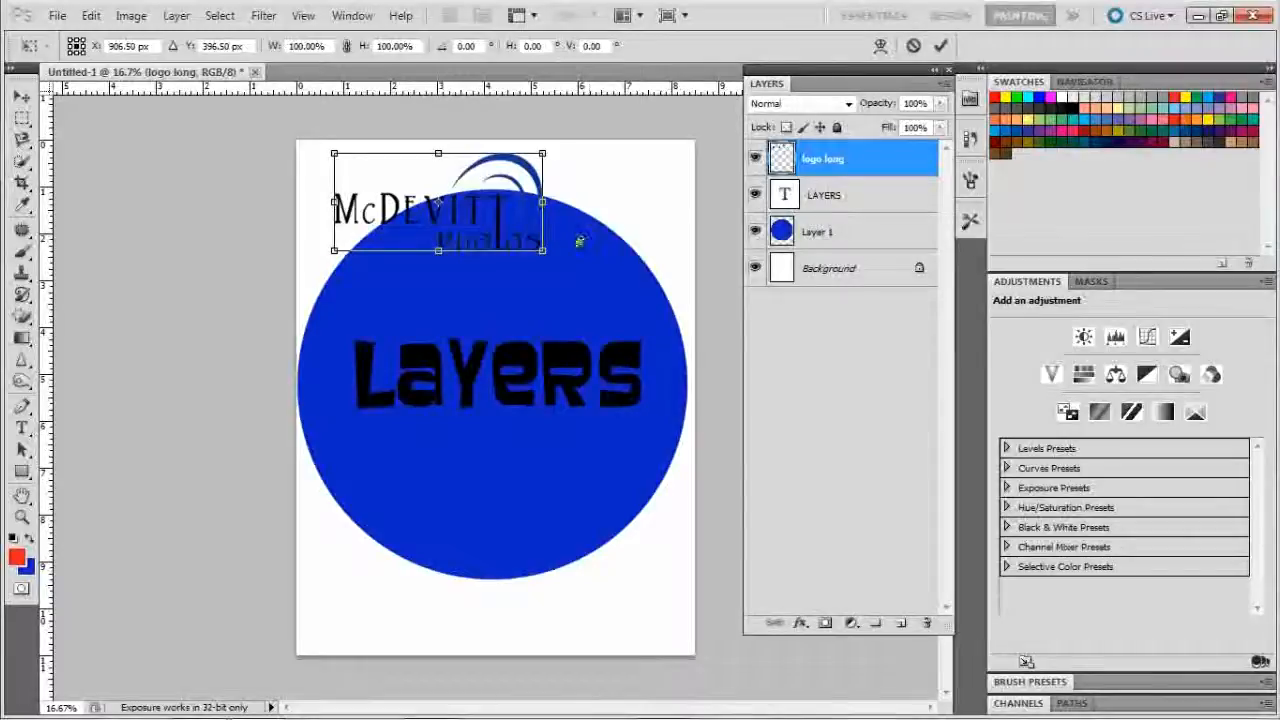
pyautogui.moveTo(553, 254); pyautogui.dragTo(409, 188)
pyautogui.click(944, 45)
pyautogui.press('b')
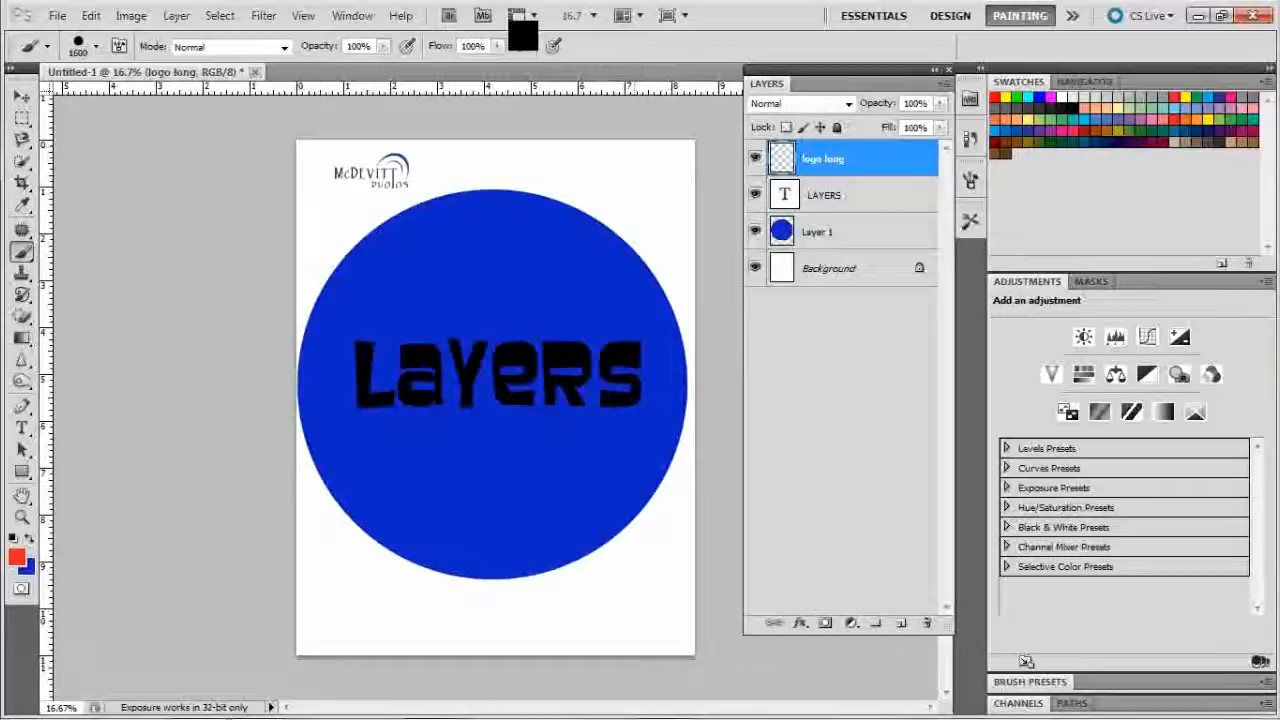
# Link the LAYERS text layer with Layer 1 and move both together slightly right, until the circle meets the page's right edge.
pyautogui.click(23, 97)
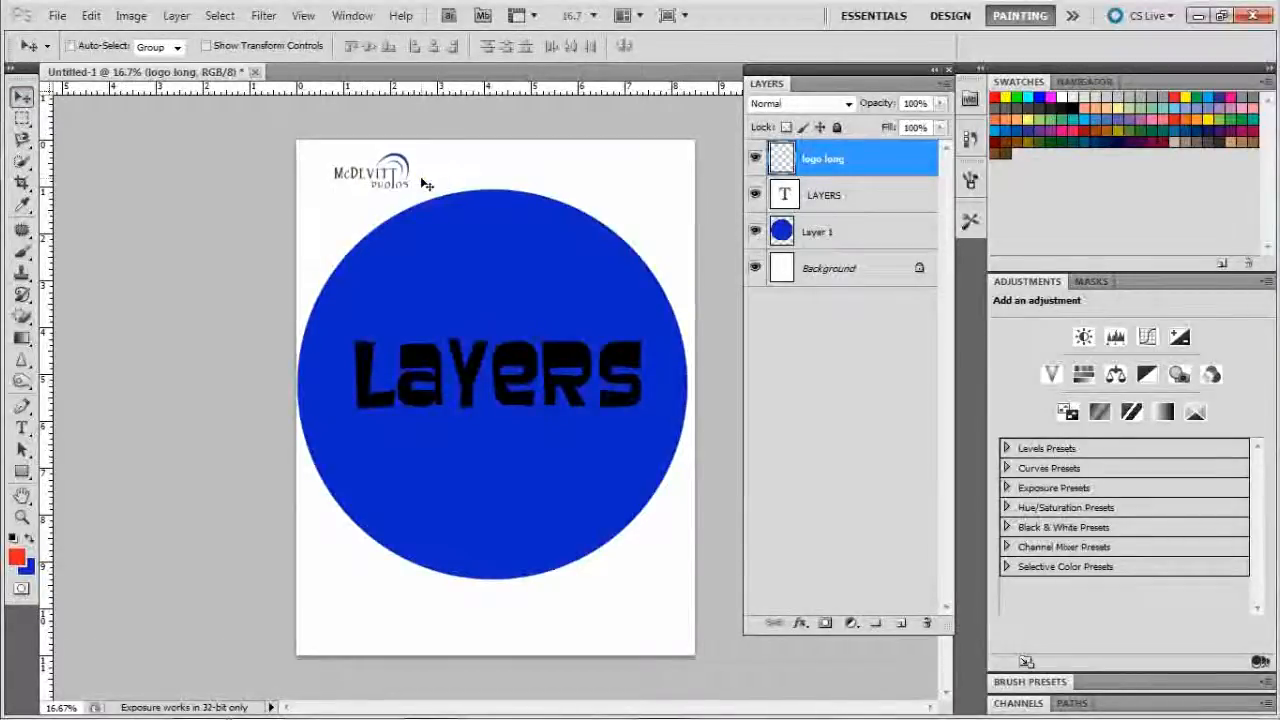
pyautogui.moveTo(871, 180); pyautogui.dragTo(773, 623)
pyautogui.moveTo(806, 575); pyautogui.dragTo(565, 372)
pyautogui.click(868, 196)
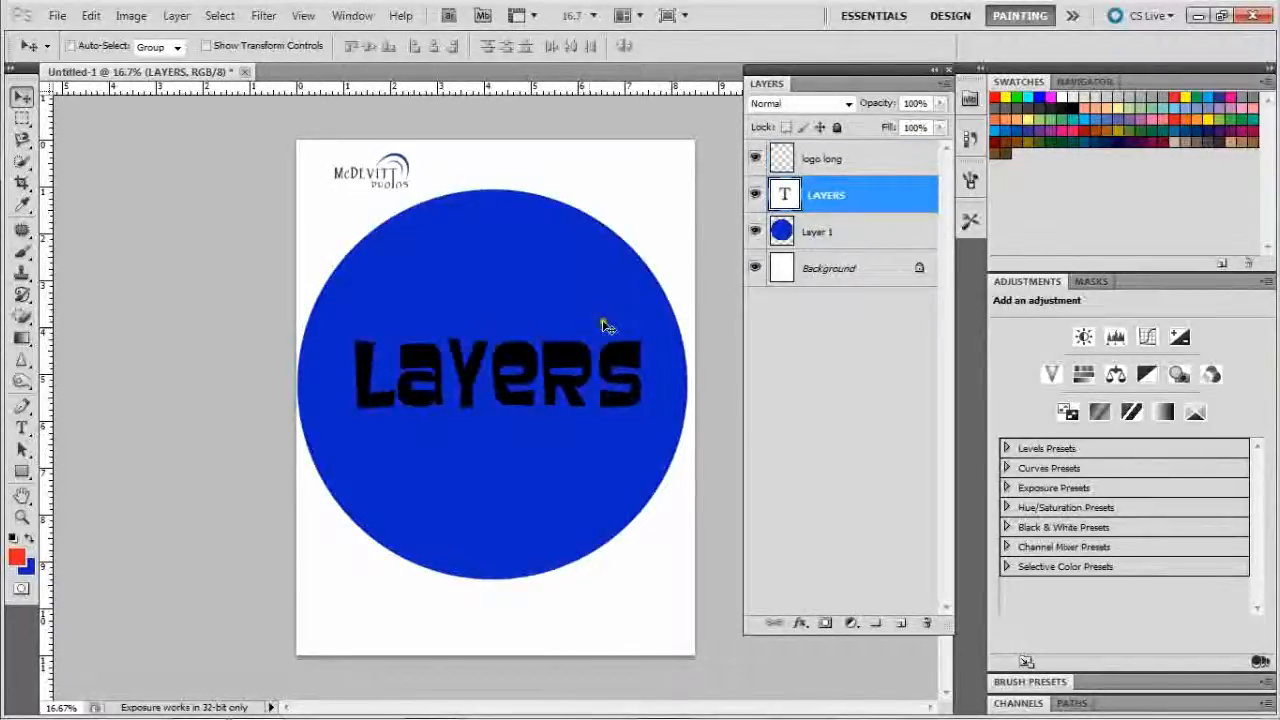
pyautogui.keyDown('shift'); pyautogui.click(893, 233); pyautogui.keyUp('shift')
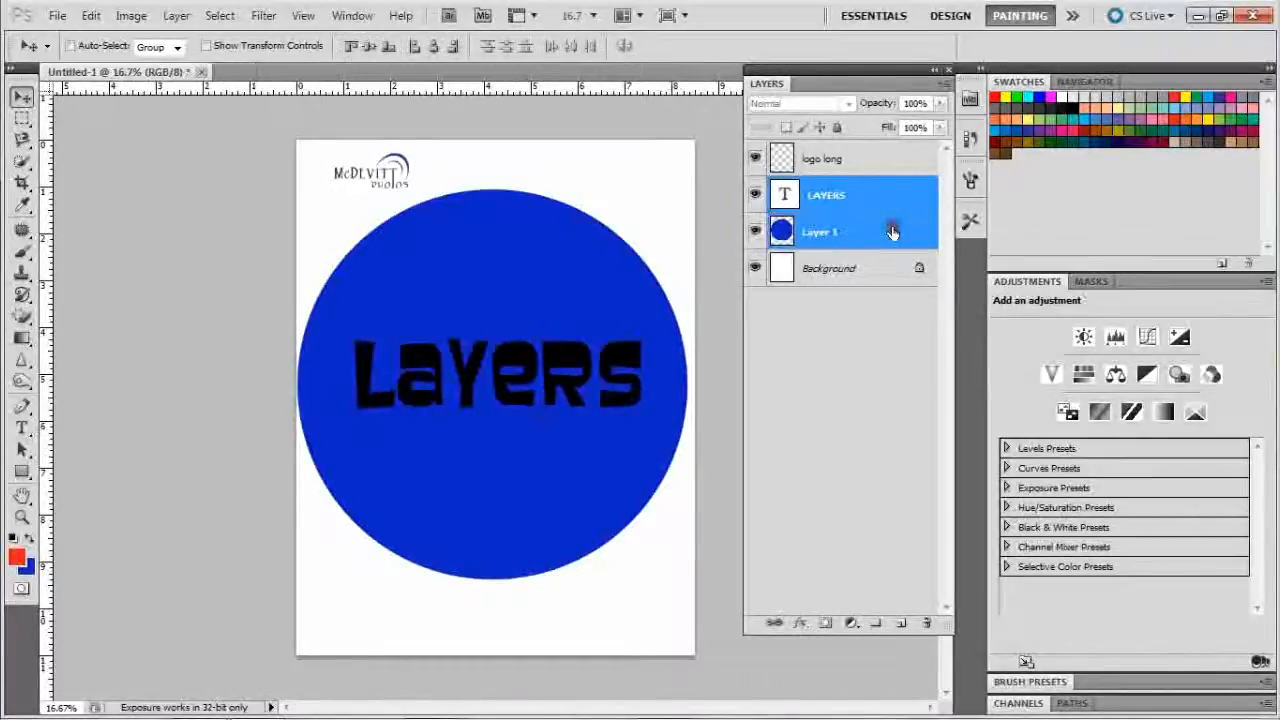
pyautogui.click(770, 625)
pyautogui.moveTo(571, 291)
pyautogui.mouseDown()
pyautogui.moveTo(517, 466)
pyautogui.moveTo(531, 266)
pyautogui.moveTo(617, 326)
pyautogui.moveTo(583, 332)
pyautogui.moveTo(545, 309)
pyautogui.moveTo(556, 308)
pyautogui.mouseUp()
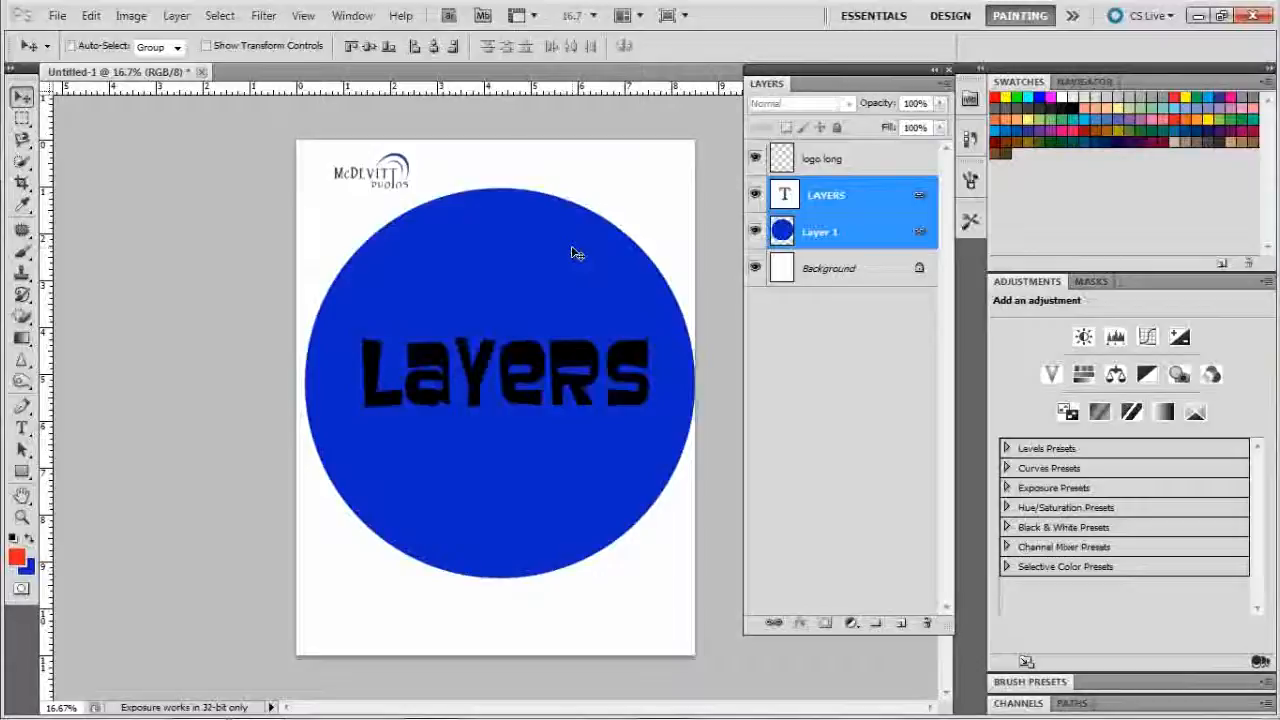
# Unlink the LAYERS text layer and Layer 1.
pyautogui.click(916, 235)
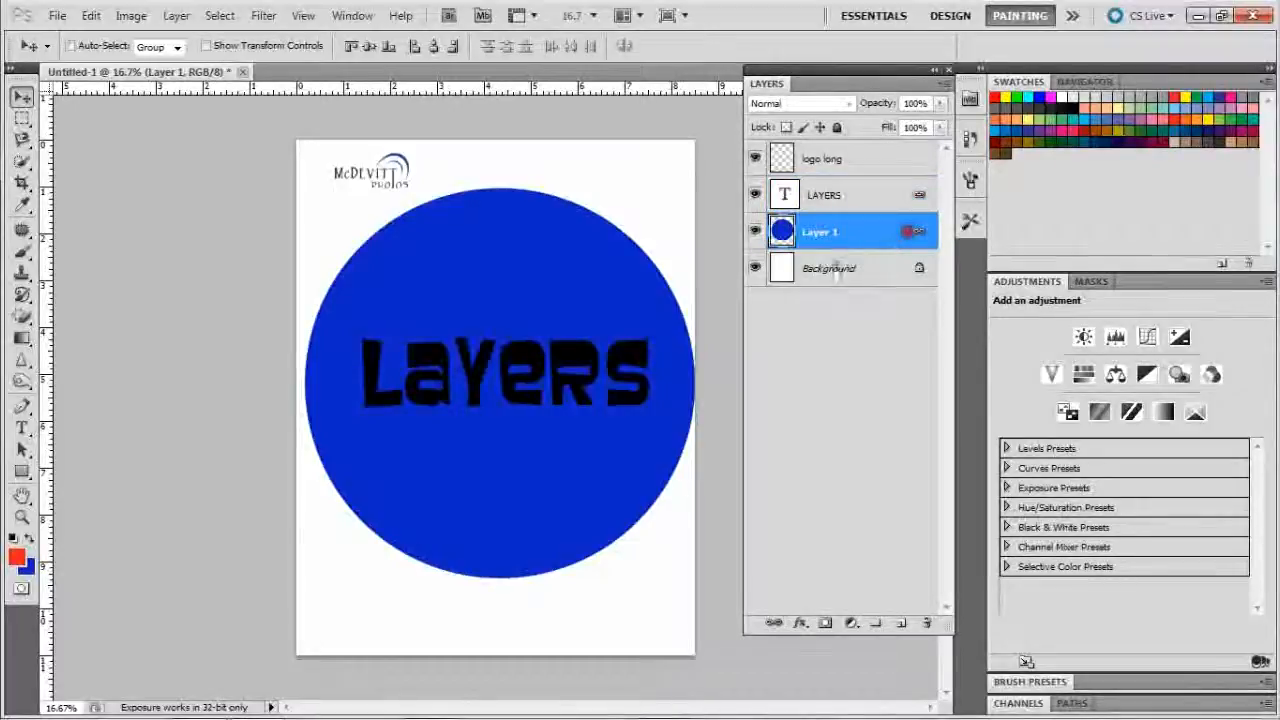
pyautogui.keyDown('ctrl'); pyautogui.click(863, 197); pyautogui.keyUp('ctrl')
pyautogui.click(773, 622)
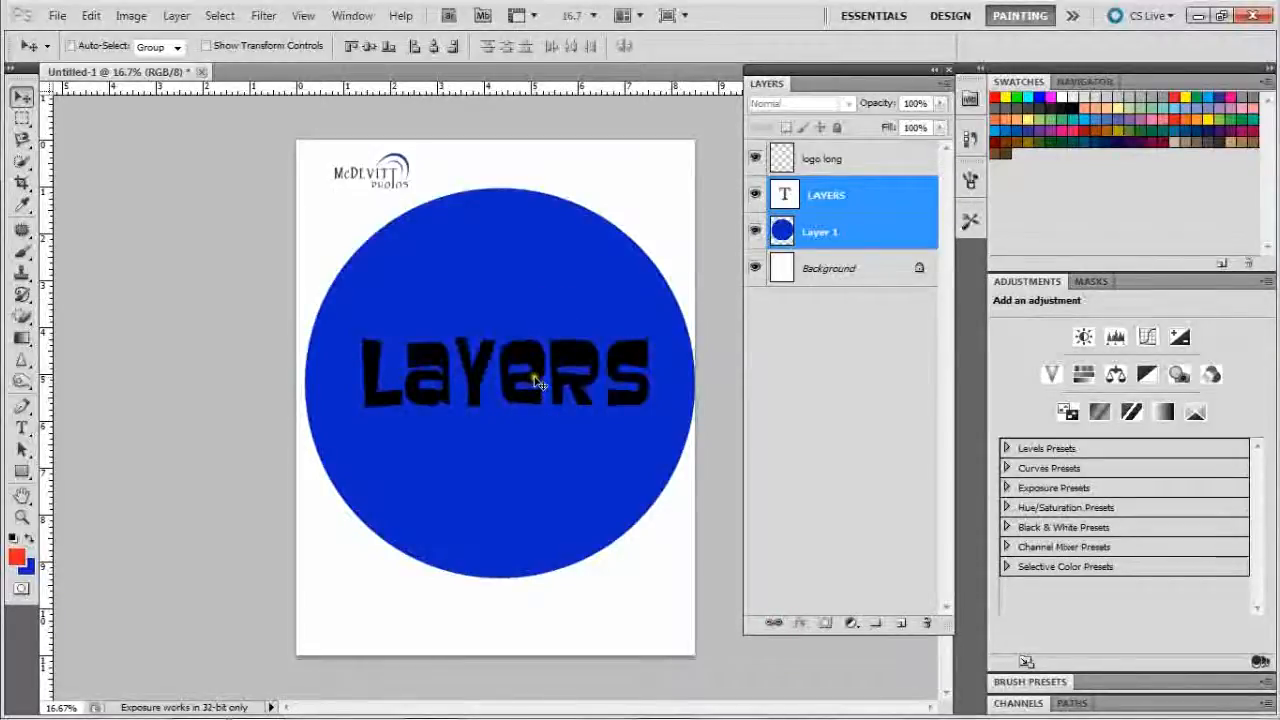
# Vary the opacity and fill of the blue circle's layer, returning both to 100%.
pyautogui.click(812, 236)
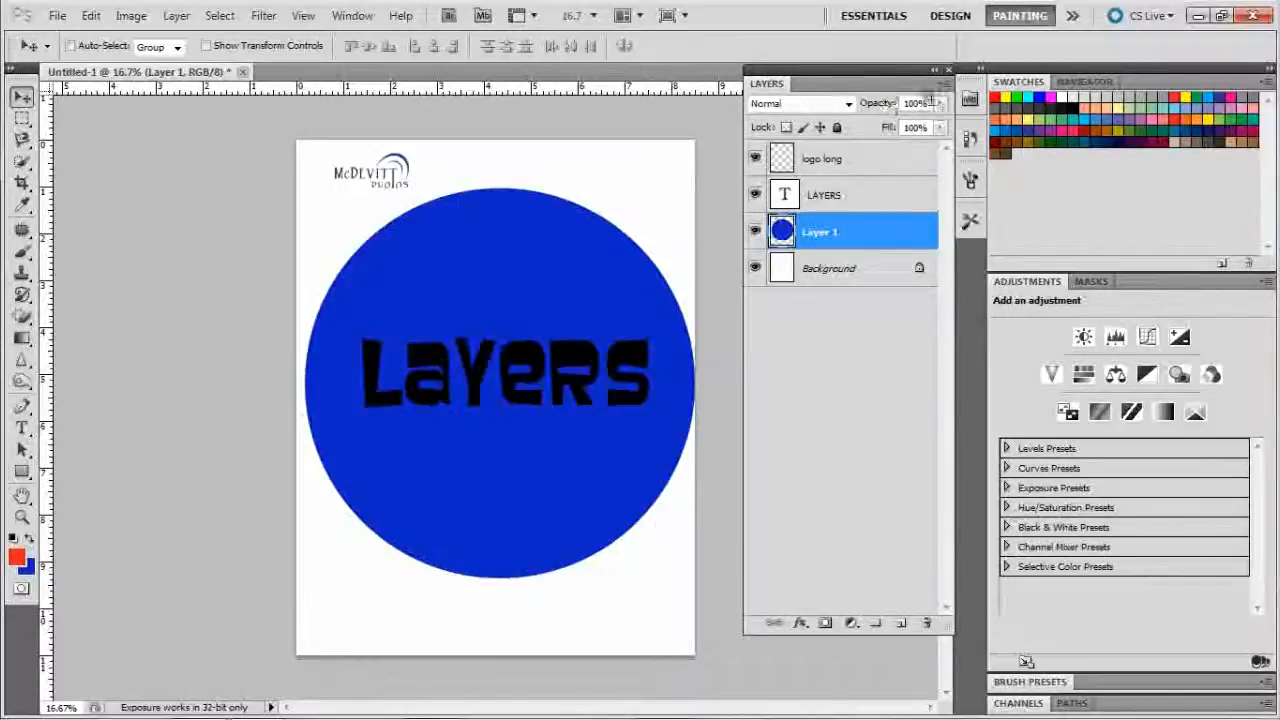
pyautogui.moveTo(889, 104)
pyautogui.mouseDown()
pyautogui.moveTo(814, 101)
pyautogui.moveTo(904, 104)
pyautogui.mouseUp()
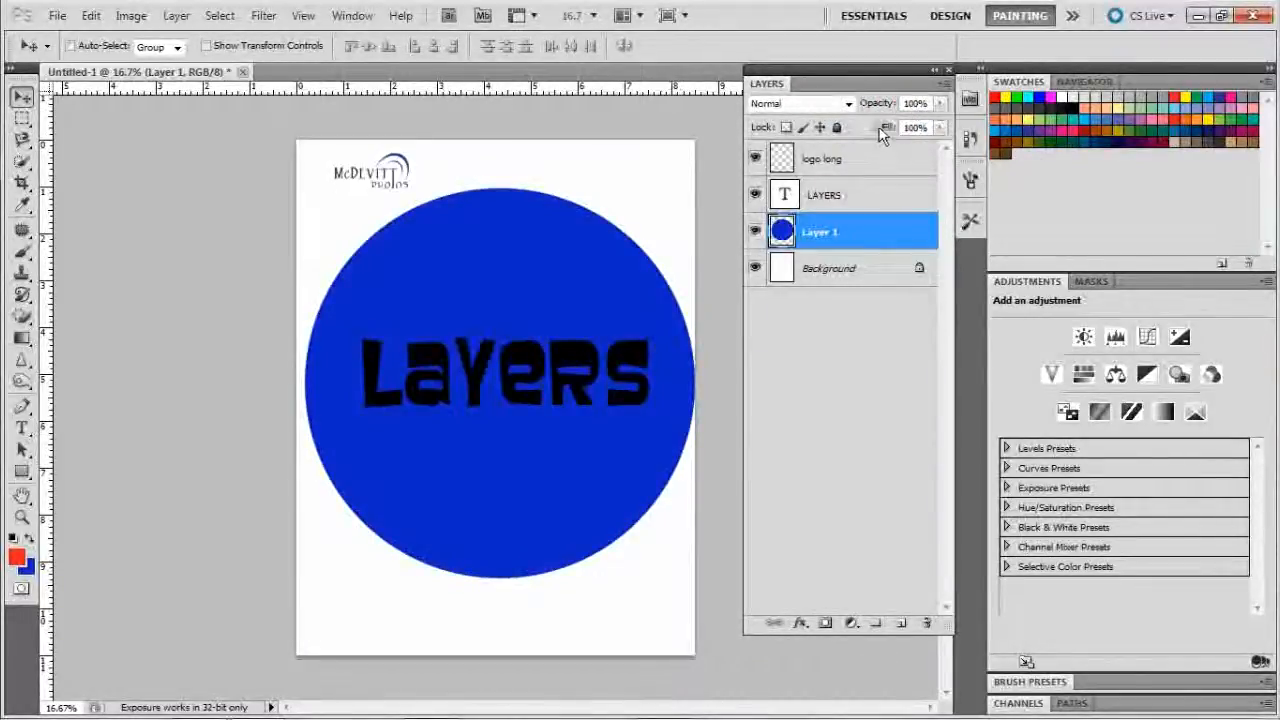
pyautogui.moveTo(888, 131)
pyautogui.mouseDown()
pyautogui.moveTo(812, 131)
pyautogui.moveTo(904, 130)
pyautogui.mouseUp()
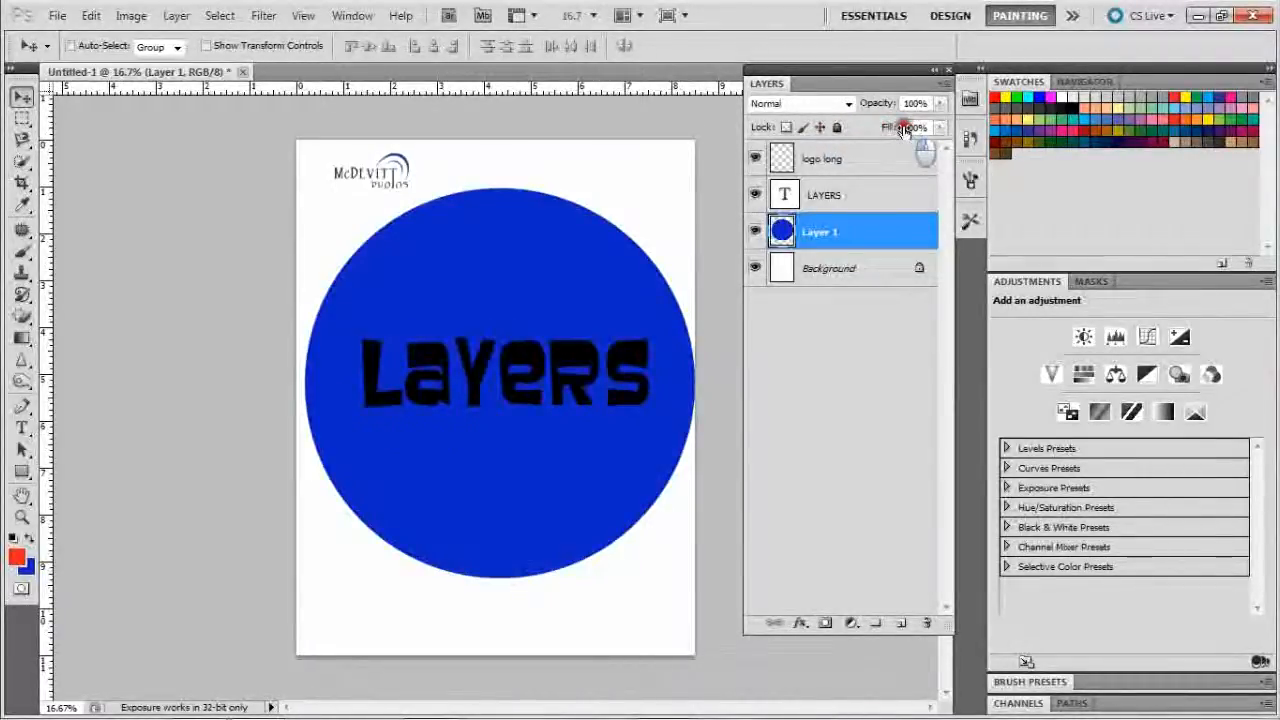
# Try the Darken, Multiply, Screen, Overlay and Pin Light blend modes on Layer 1, and return it to Normal.
pyautogui.click(803, 104)
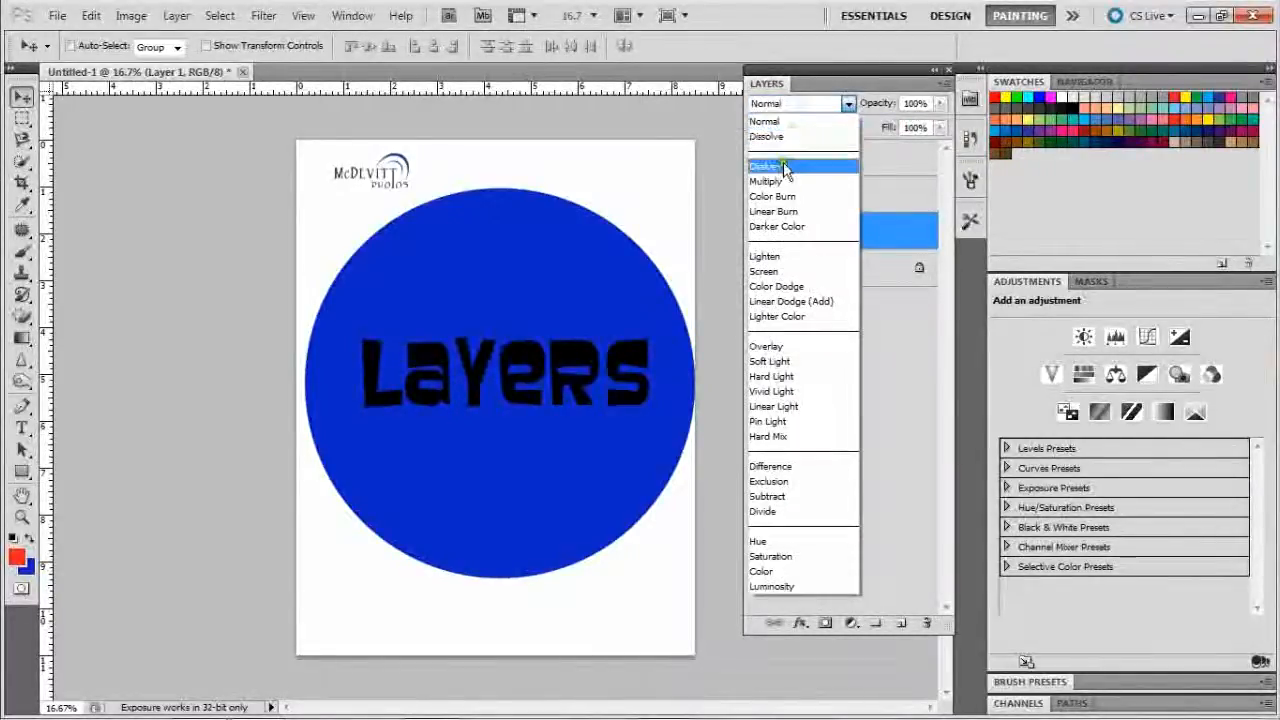
pyautogui.click(785, 167)
pyautogui.click(790, 104)
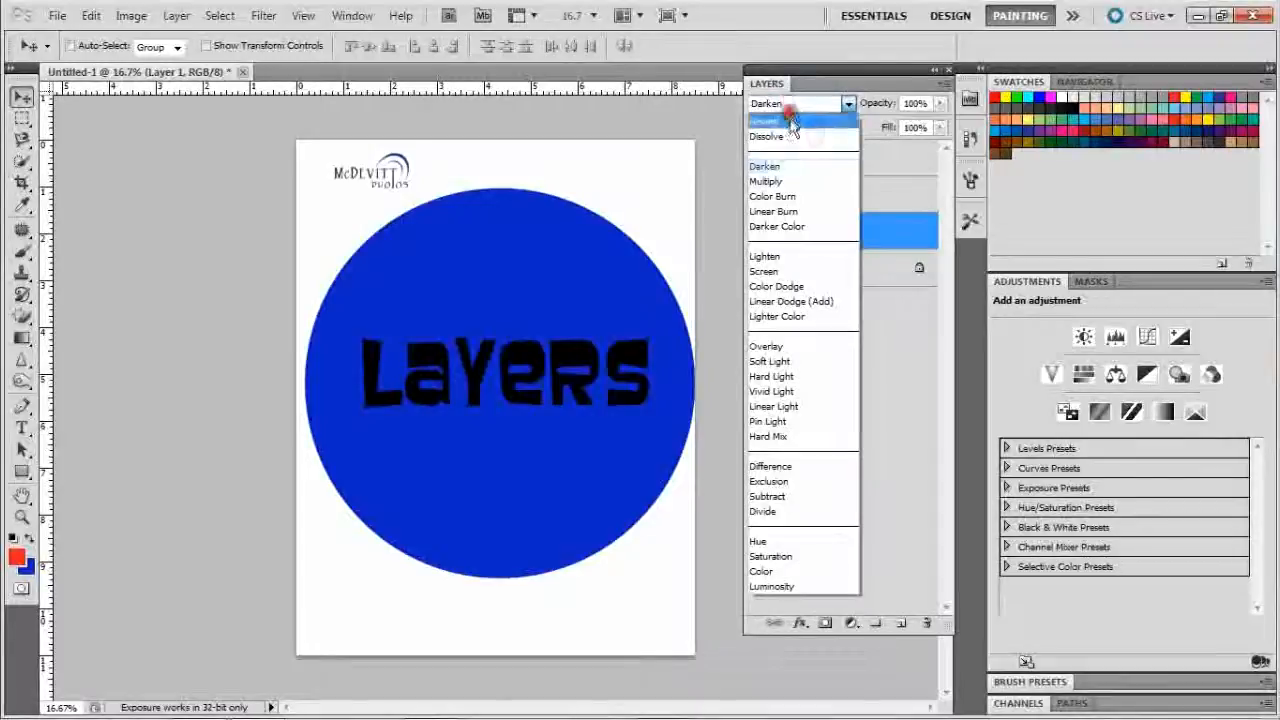
pyautogui.click(775, 181)
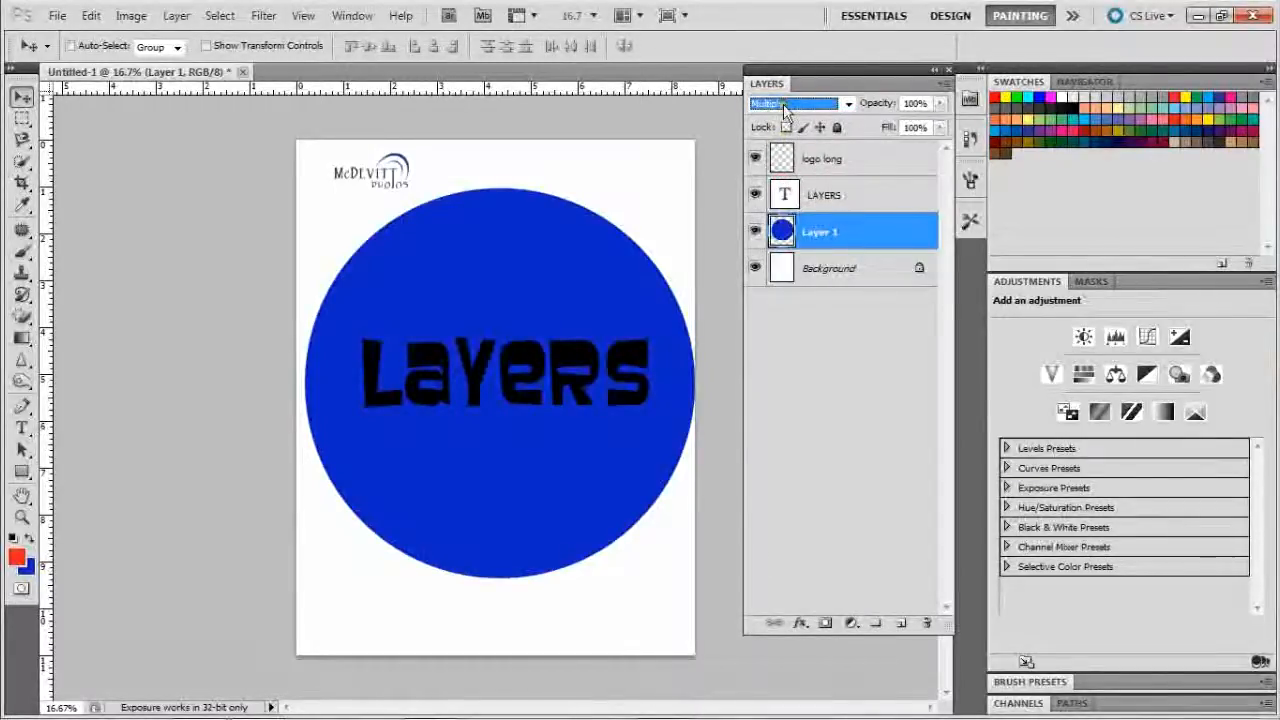
pyautogui.click(785, 104)
pyautogui.click(775, 265)
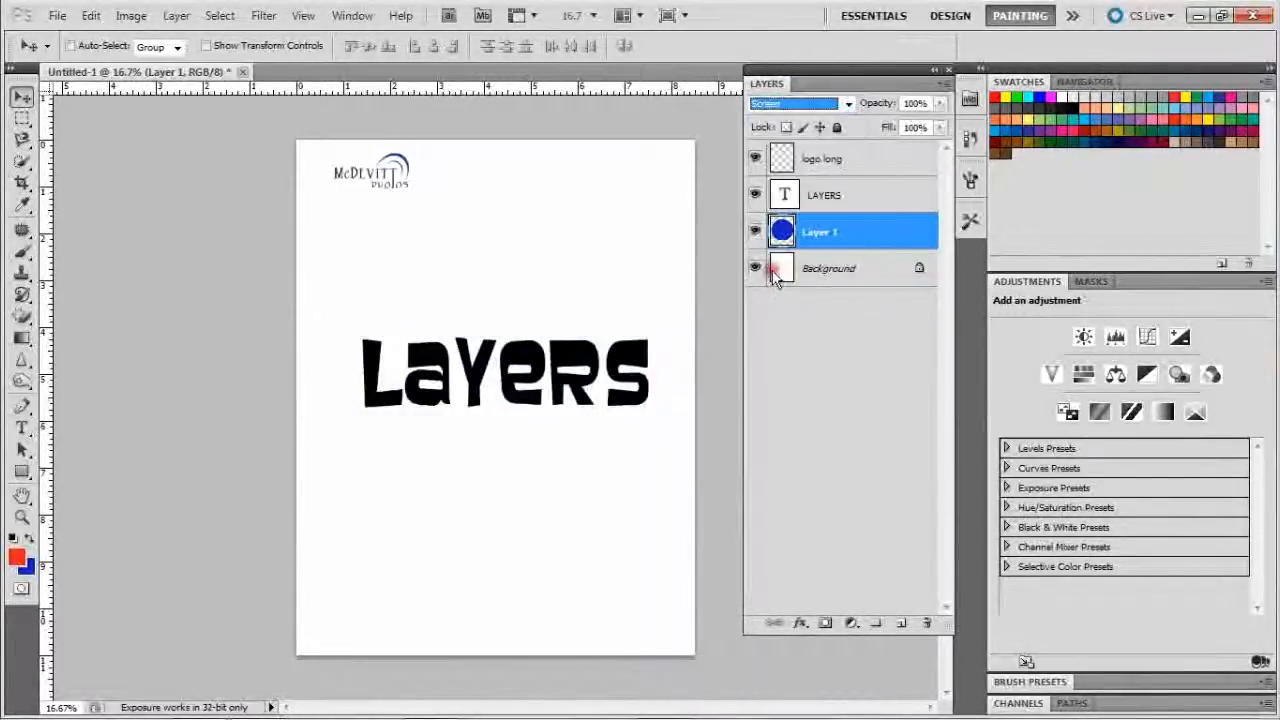
pyautogui.click(790, 104)
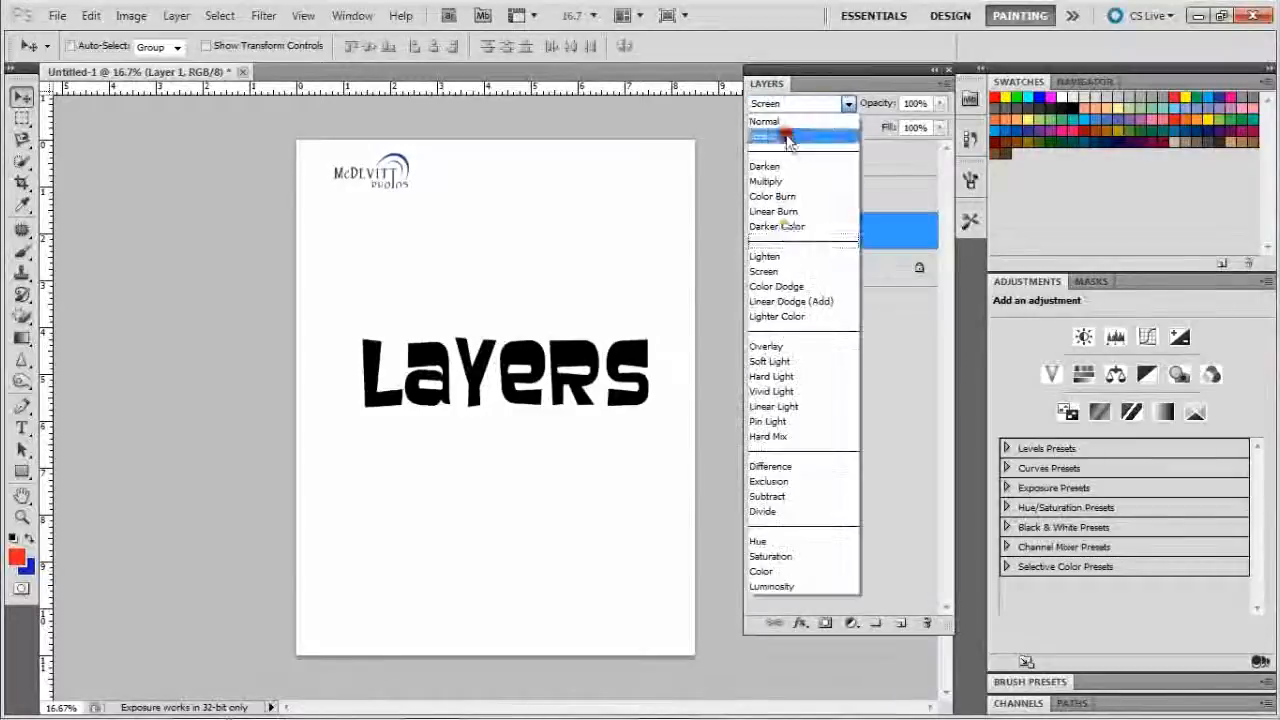
pyautogui.click(757, 348)
pyautogui.click(794, 104)
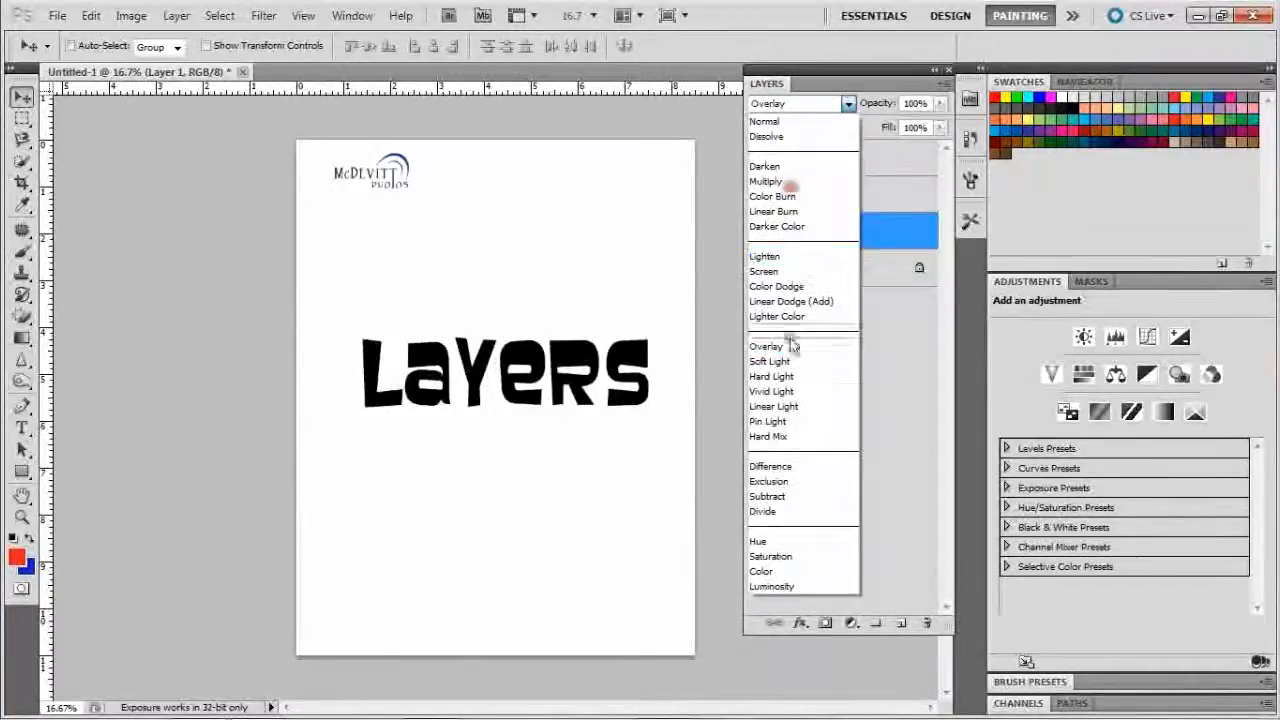
pyautogui.click(775, 421)
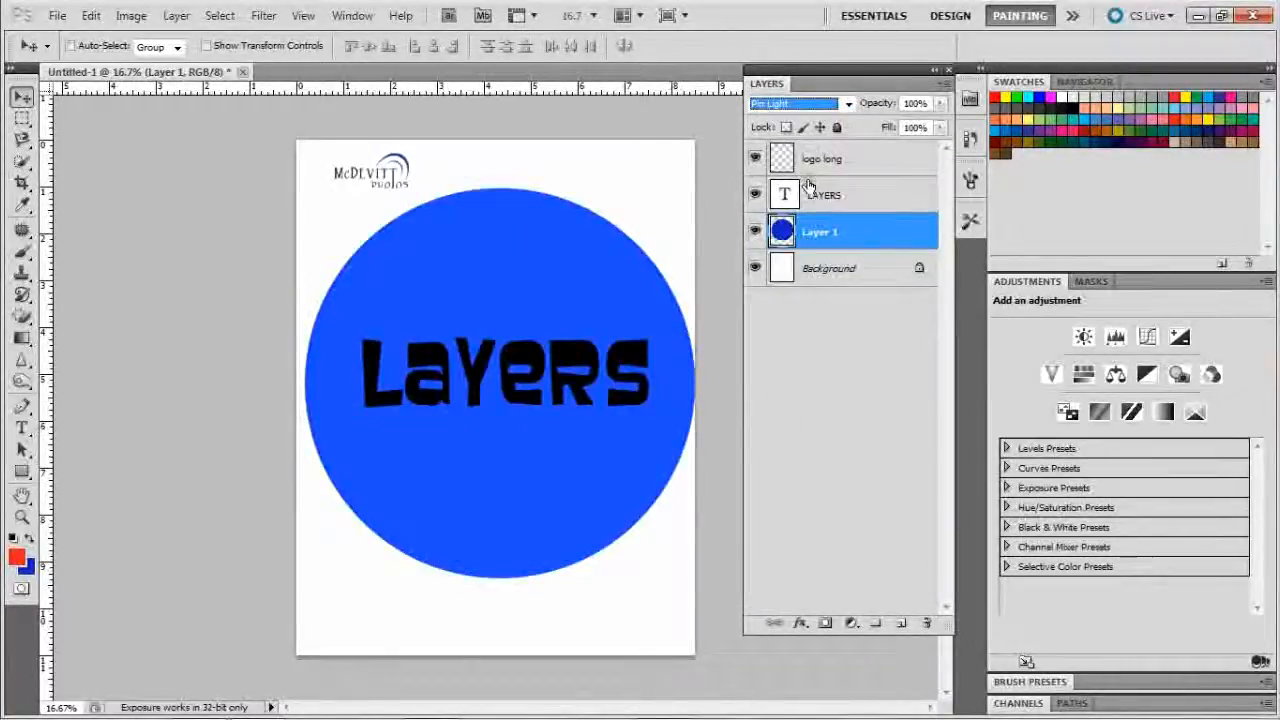
pyautogui.click(806, 103)
pyautogui.click(786, 118)
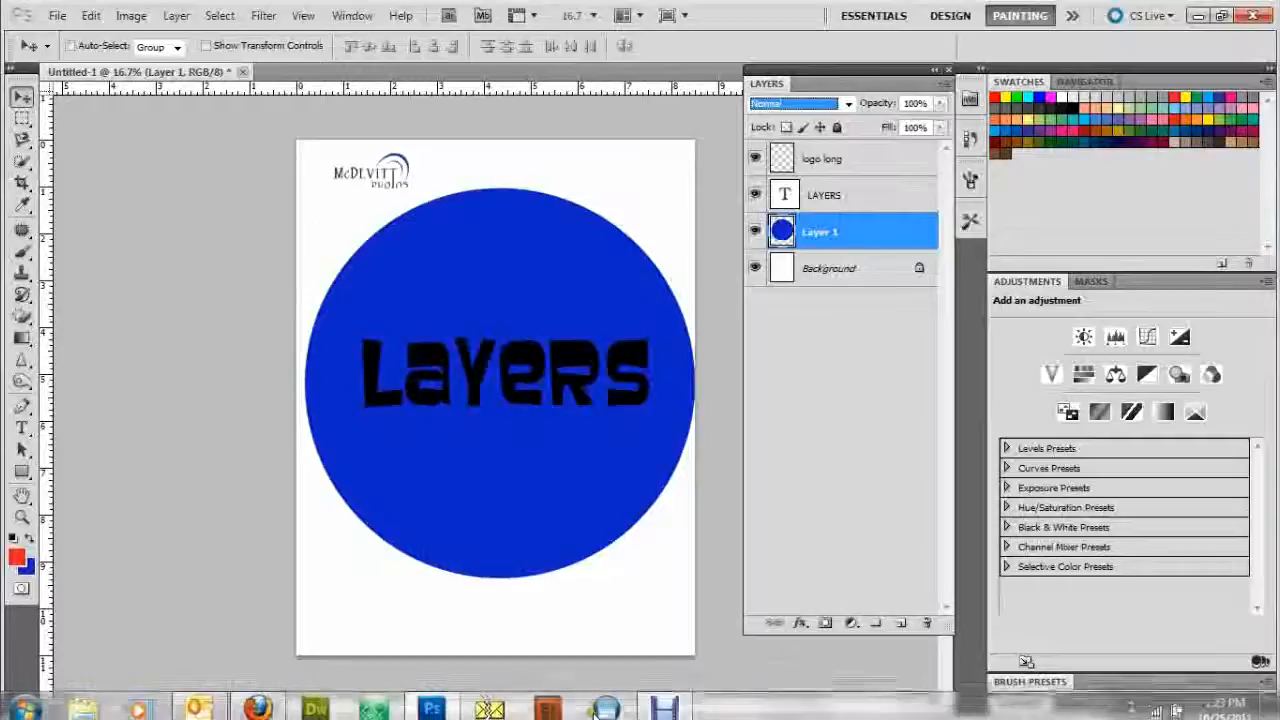
pyautogui.click(668, 706)
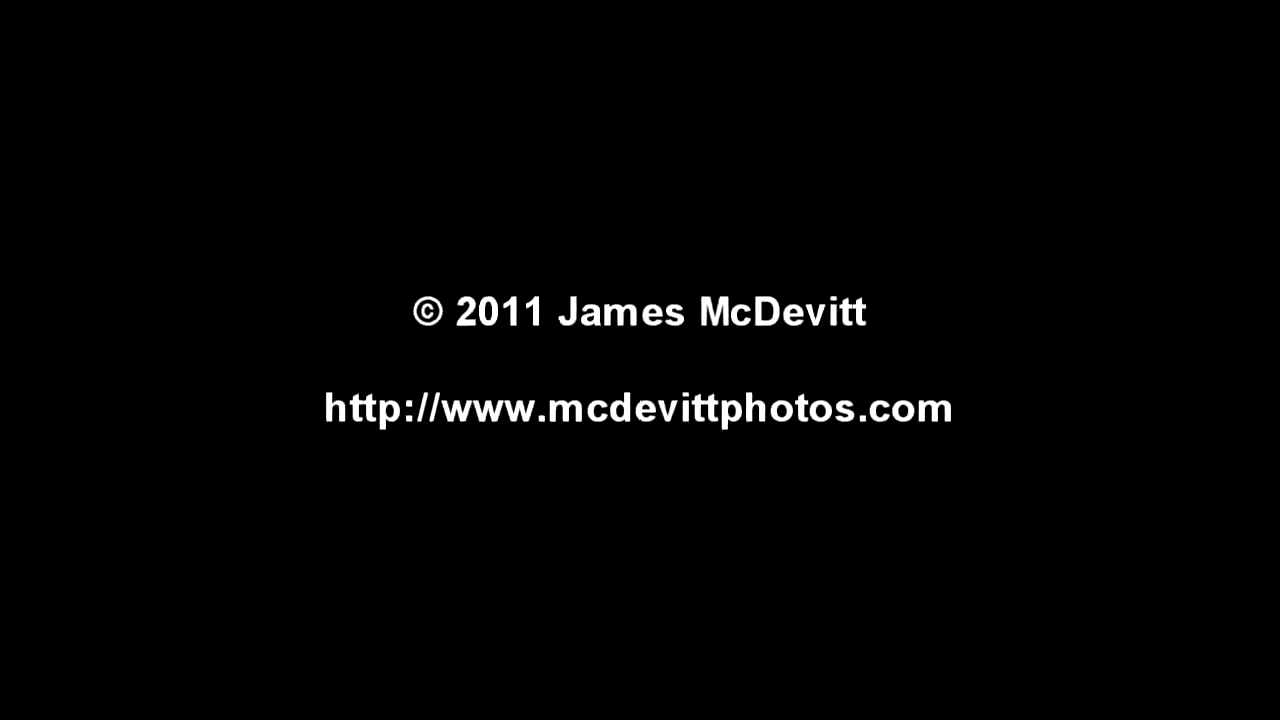